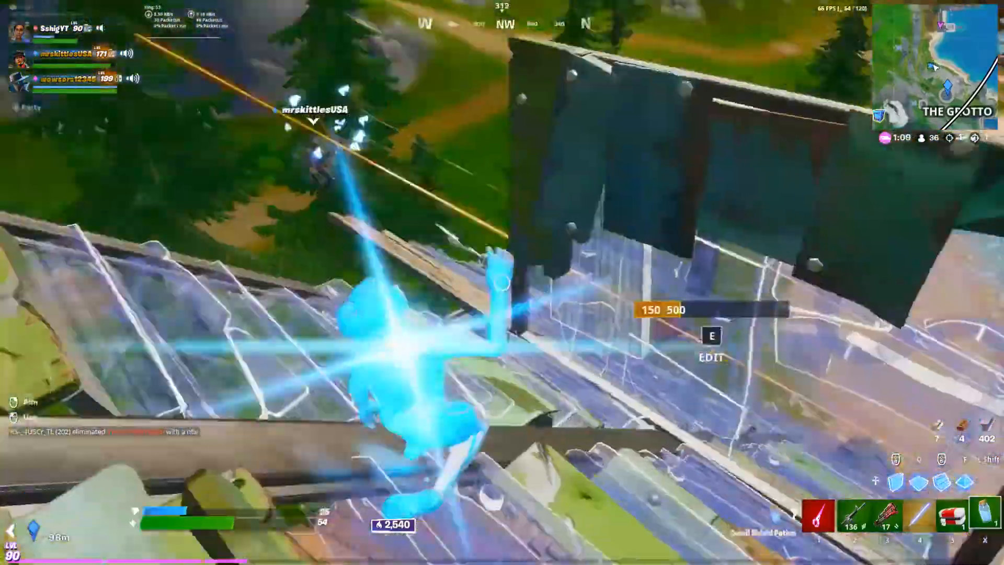
click(501, 282)
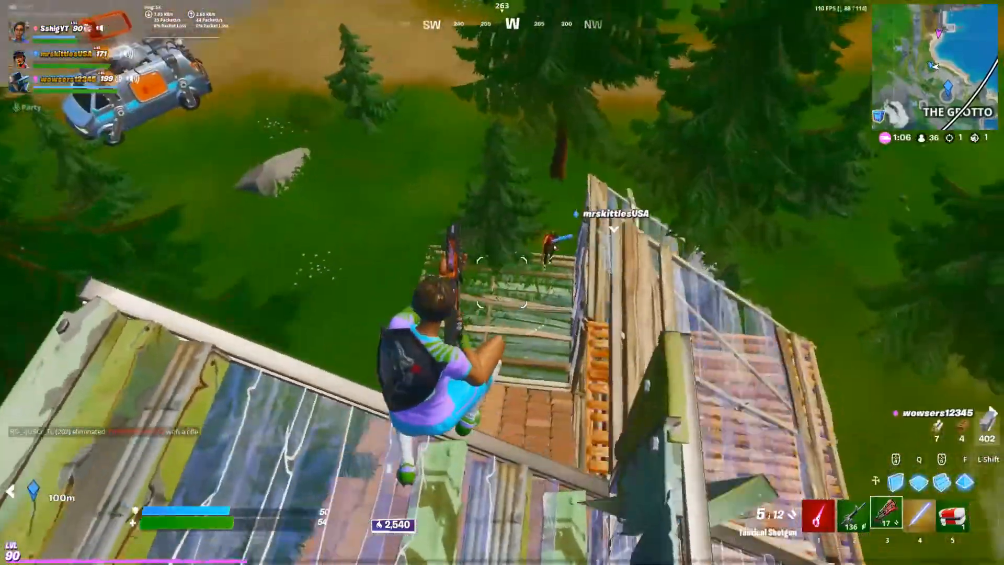
click(501, 283)
key(2)
key(3)
key(r)
key(r)
click(502, 283)
key(w)
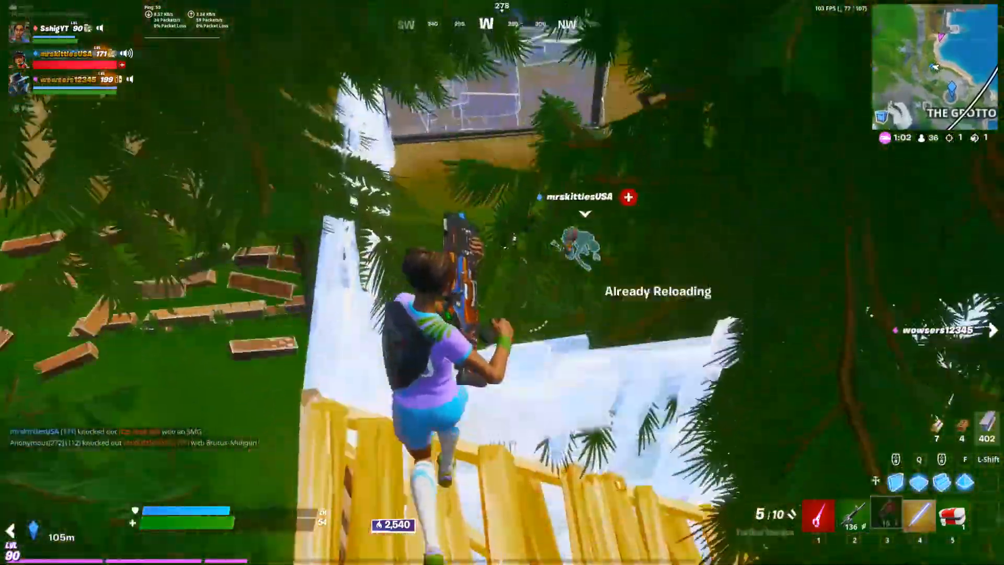
key(w)
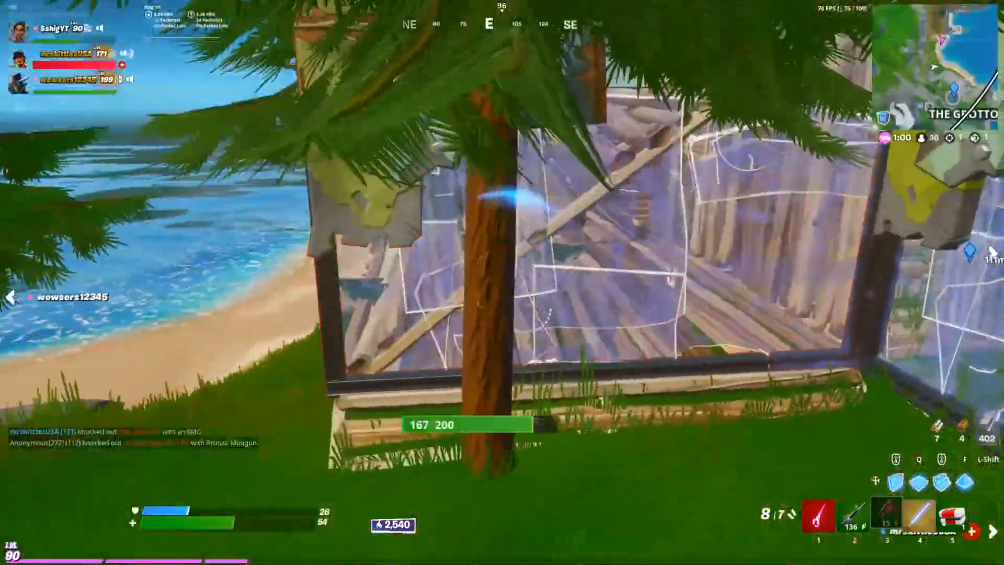
key(space)
key(w)
key(space)
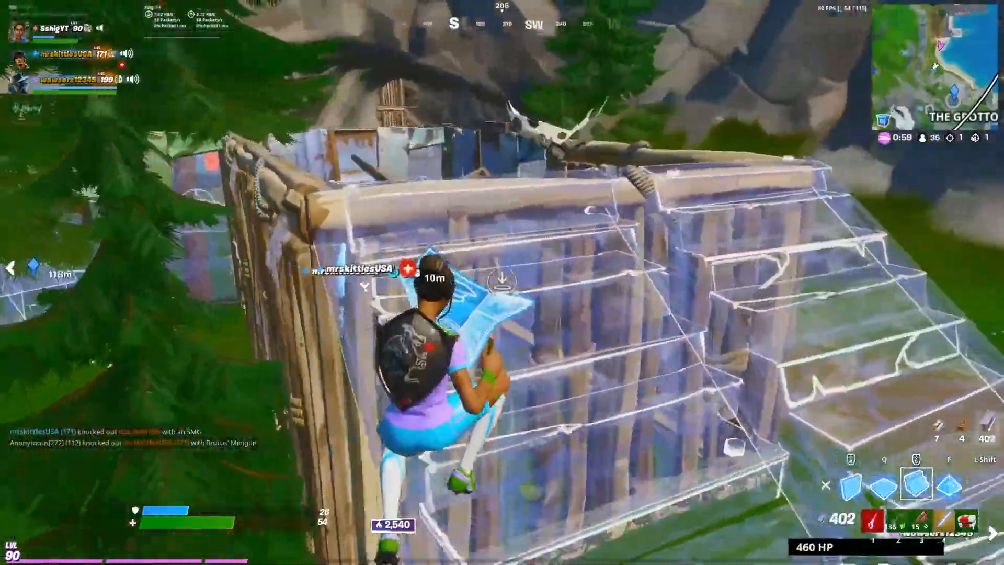
click(501, 283)
key(3)
key(w)
key(2)
key(3)
click(501, 283)
key(w)
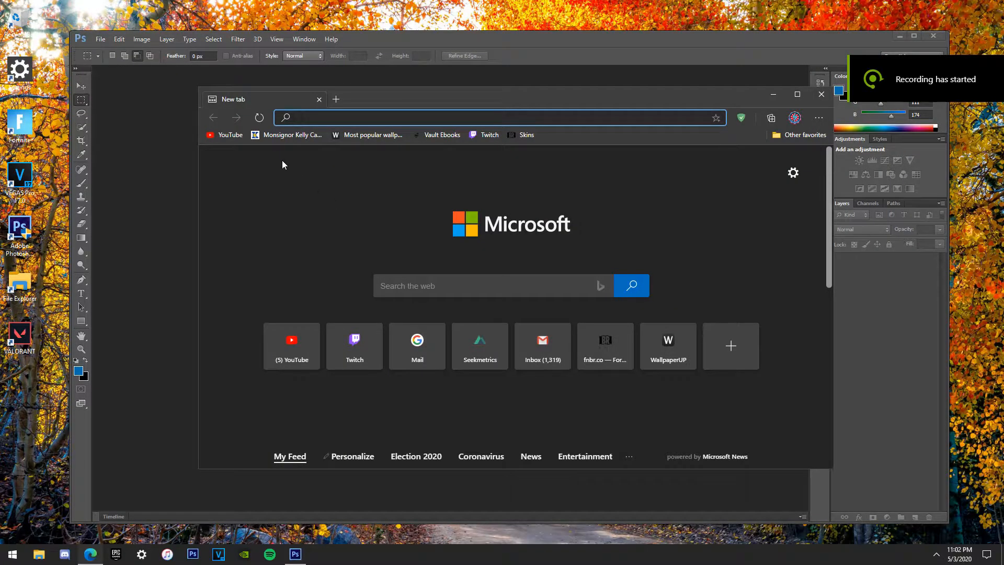
Search the web for "fortnite chapter 2 season 2 background scenery"
drag(364, 90, 347, 76)
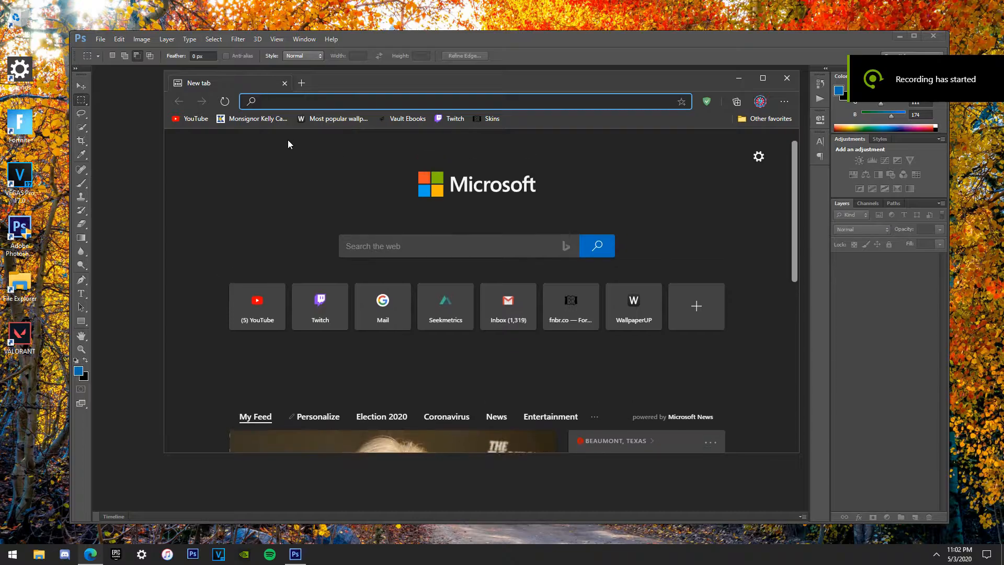
text(fortnite )
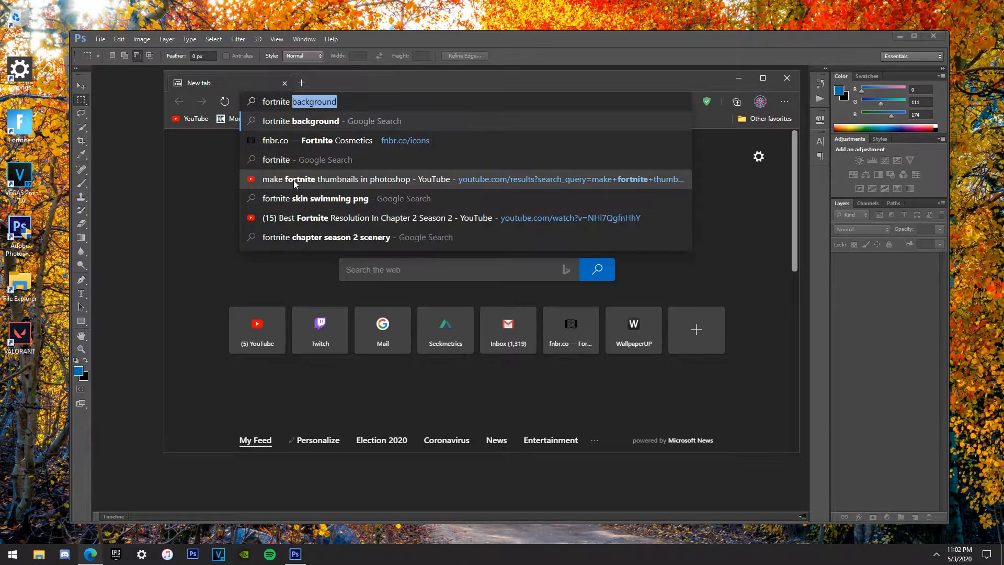
text(seas)
key(BackSpace)
key(BackSpace)
key(BackSpace)
key(BackSpace)
key(BackSpace)
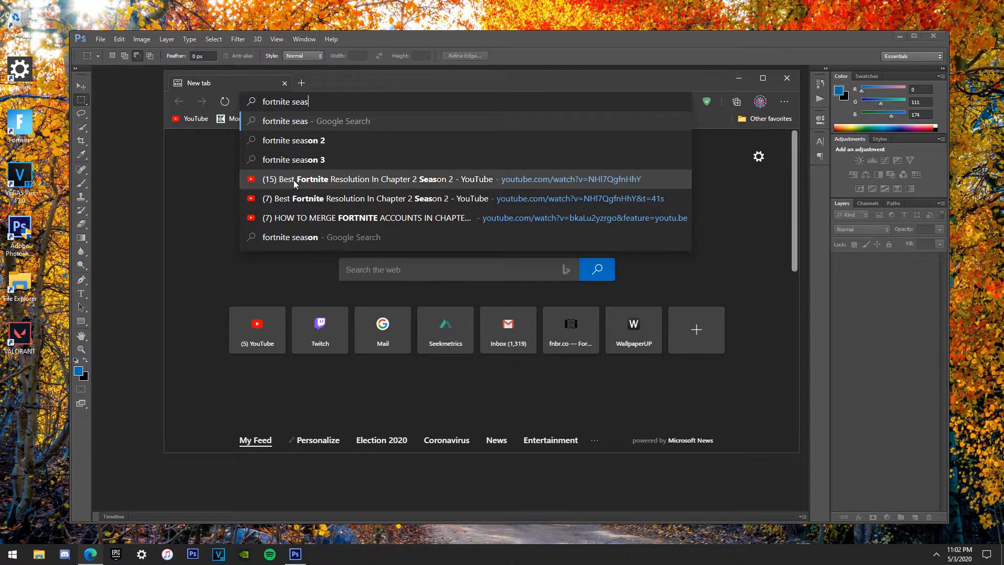
text(chapter 2 se)
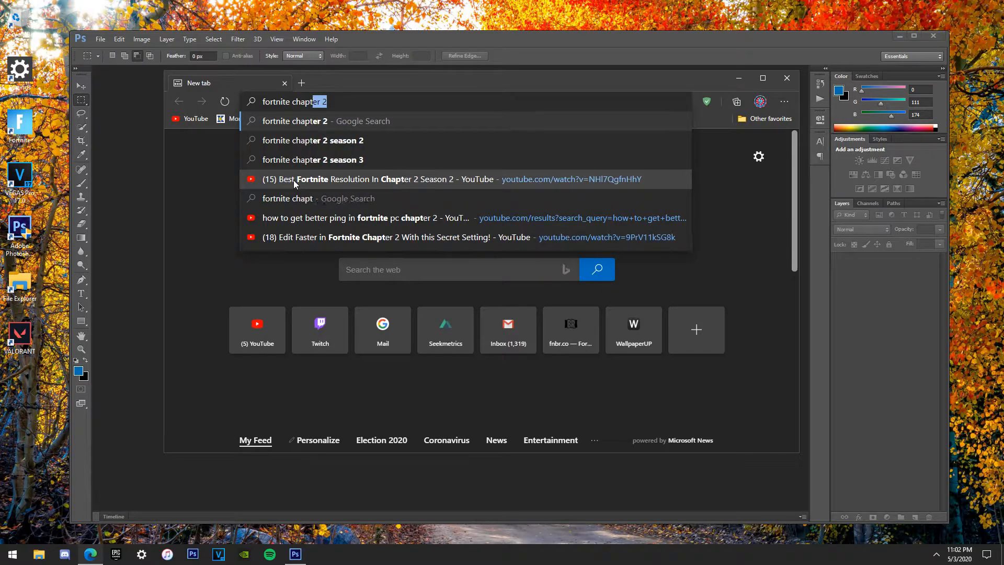
text(aso)
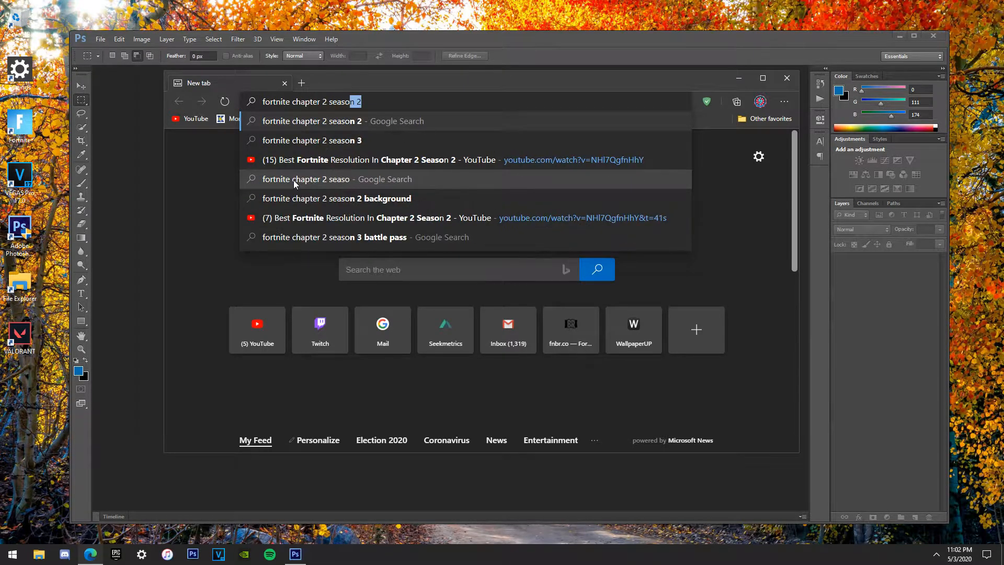
text(n 2 )
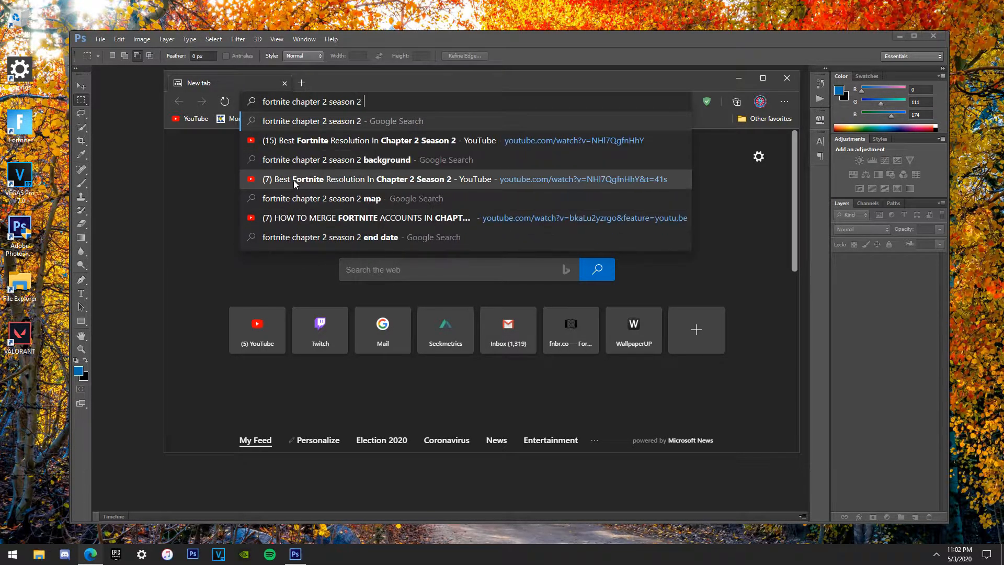
text(background sc)
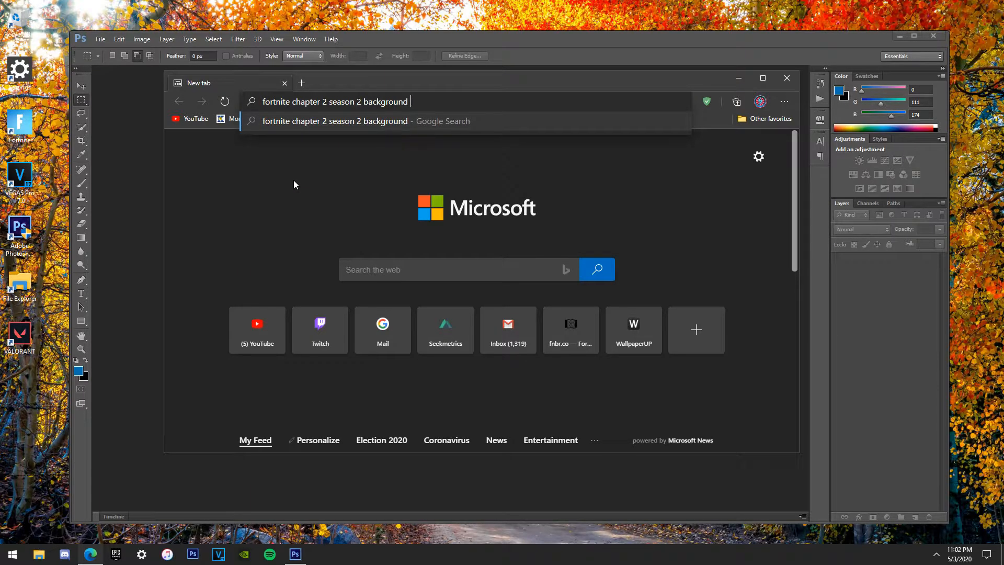
text(enery)
key(Return)
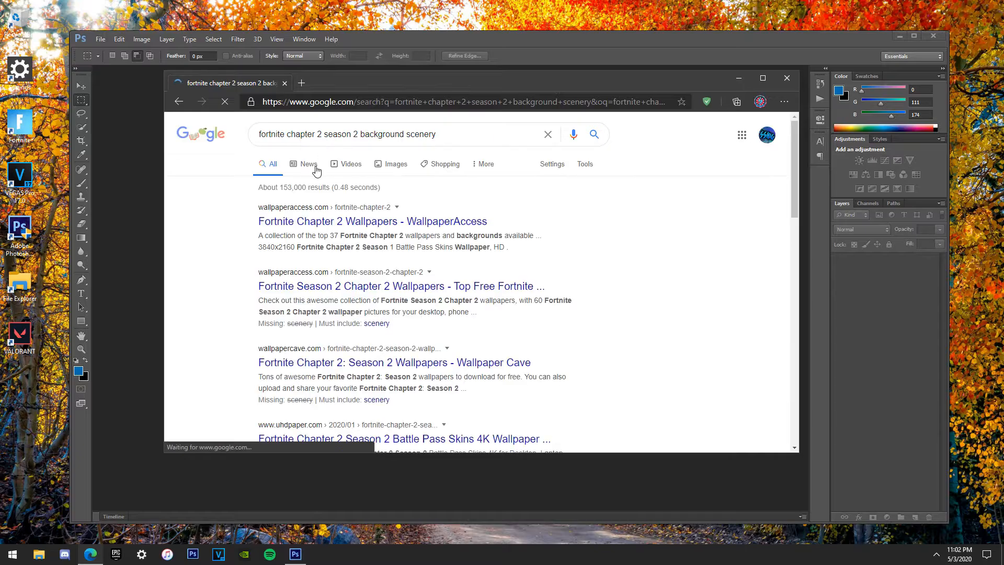
Switch to the image results and open the Dropnite picture of the white stone skull temple
click(315, 166)
click(379, 166)
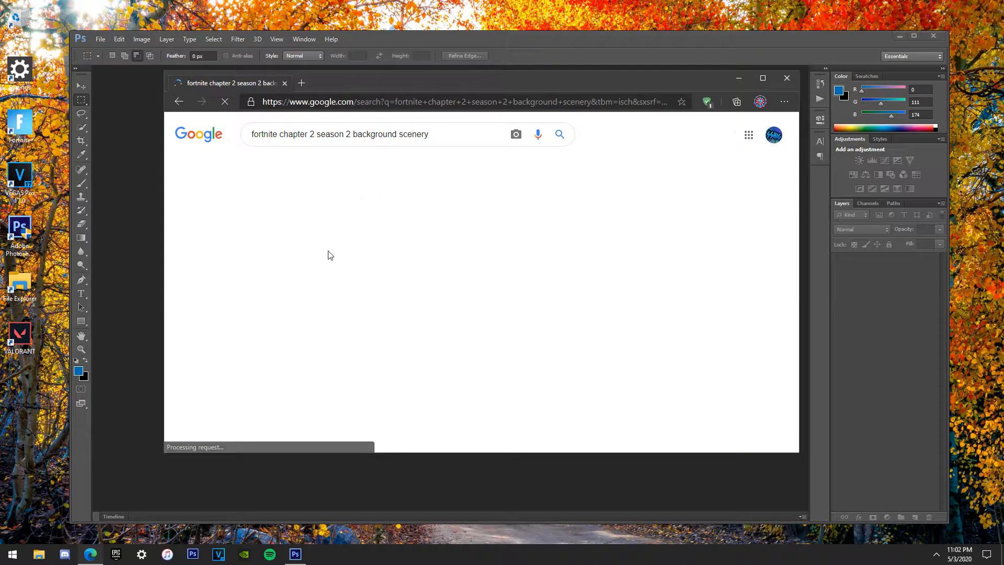
scroll(314, 277, down, 3)
scroll(345, 263, up, 2)
scroll(345, 263, down, 5)
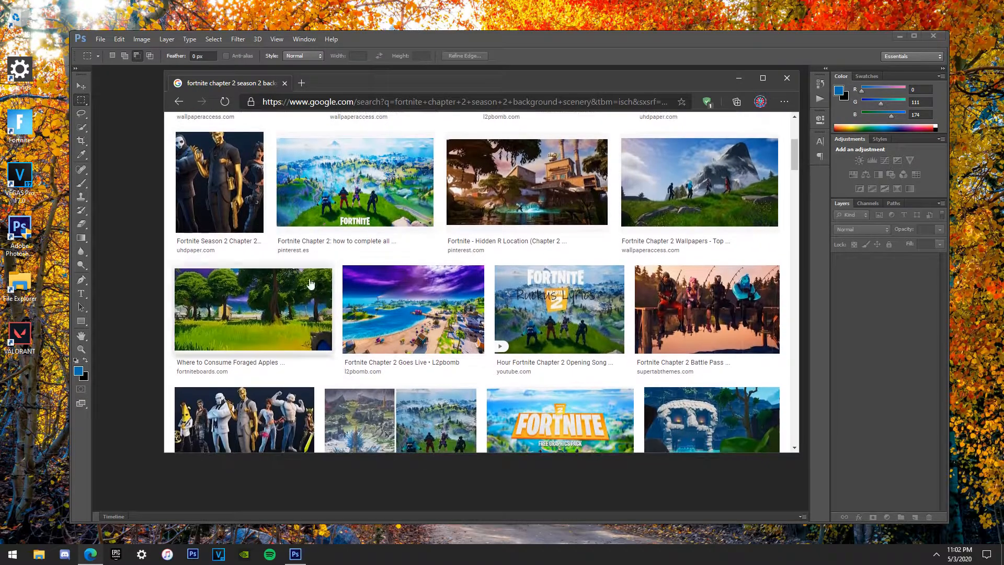
scroll(517, 216, down, 3)
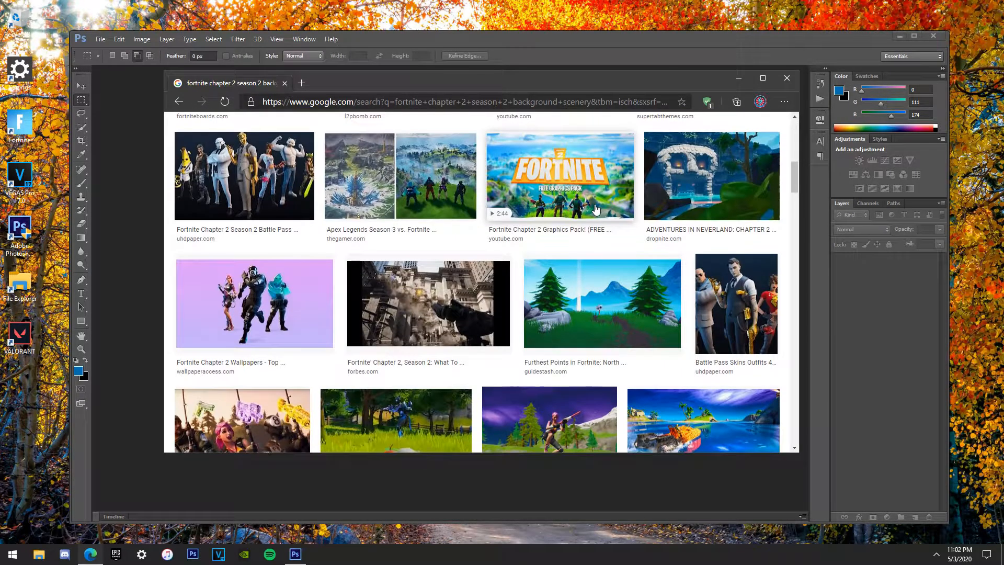
click(681, 206)
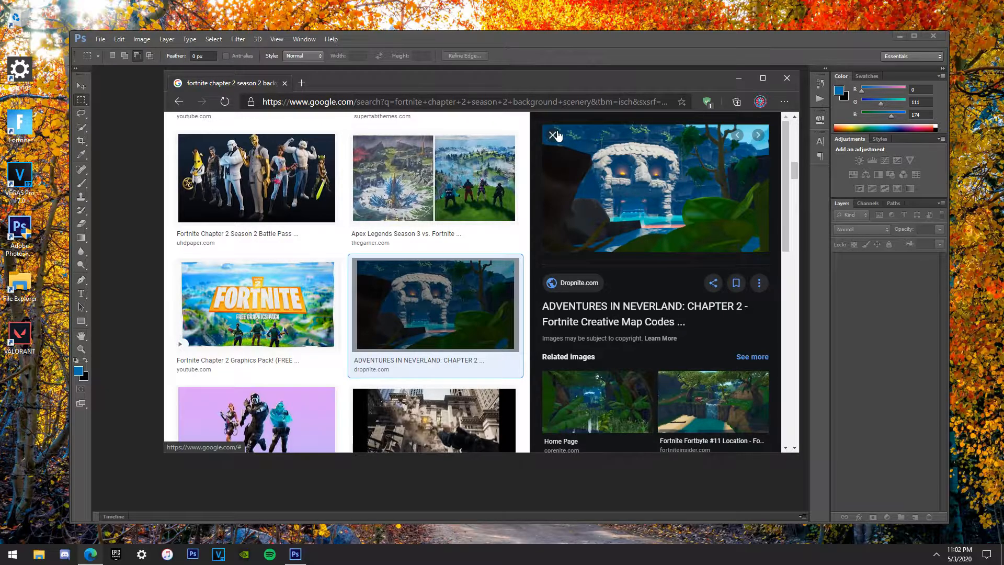
Copy the previewed skull temple image to the clipboard
scroll(322, 239, down, 10)
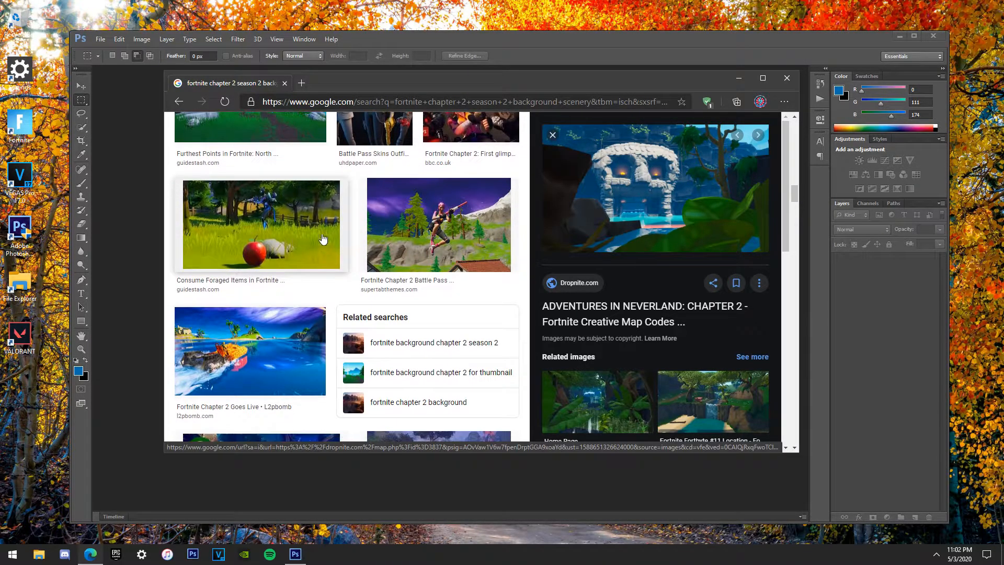
scroll(302, 230, up, 2)
right_click(635, 196)
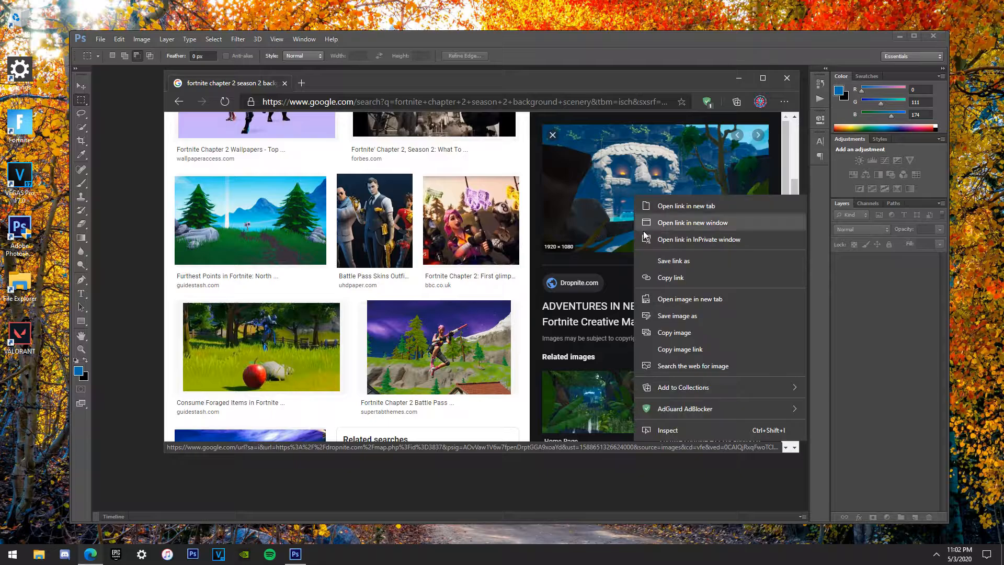
click(680, 332)
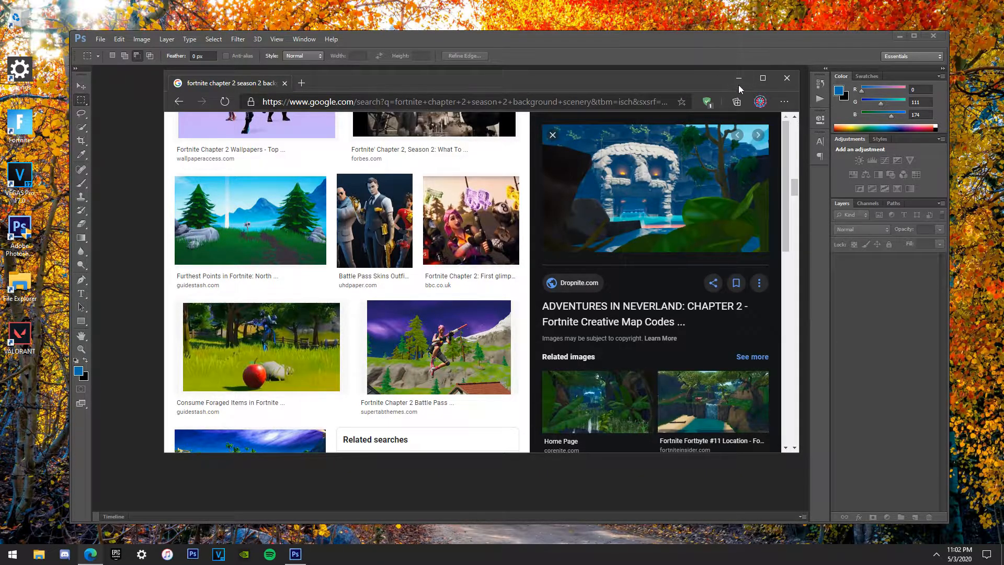
Switch to Photoshop and create a 1920 x 1080 pixel document at 300 pixels/inch, RGB colour, with transparent background
click(740, 84)
click(100, 37)
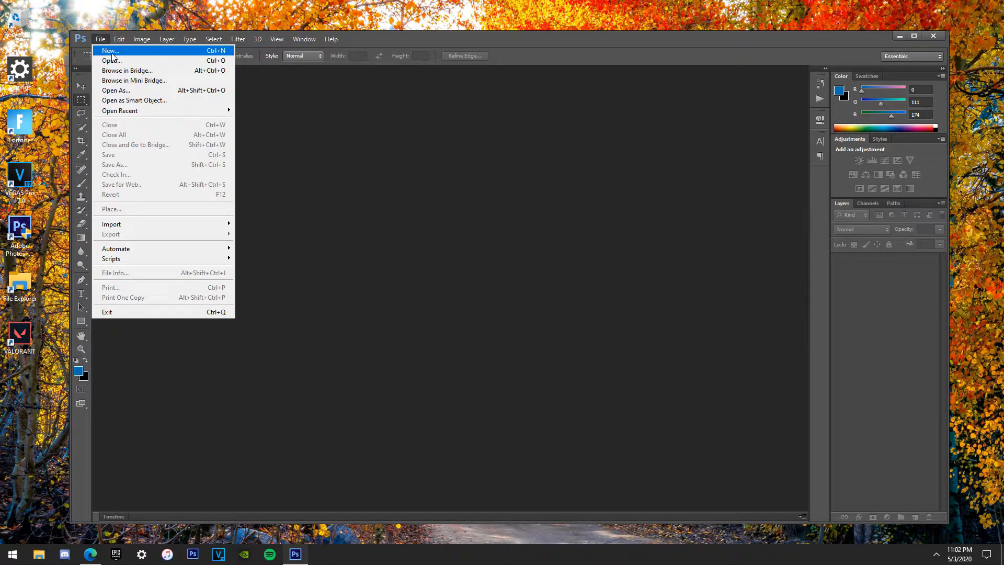
click(111, 51)
double_click(465, 222)
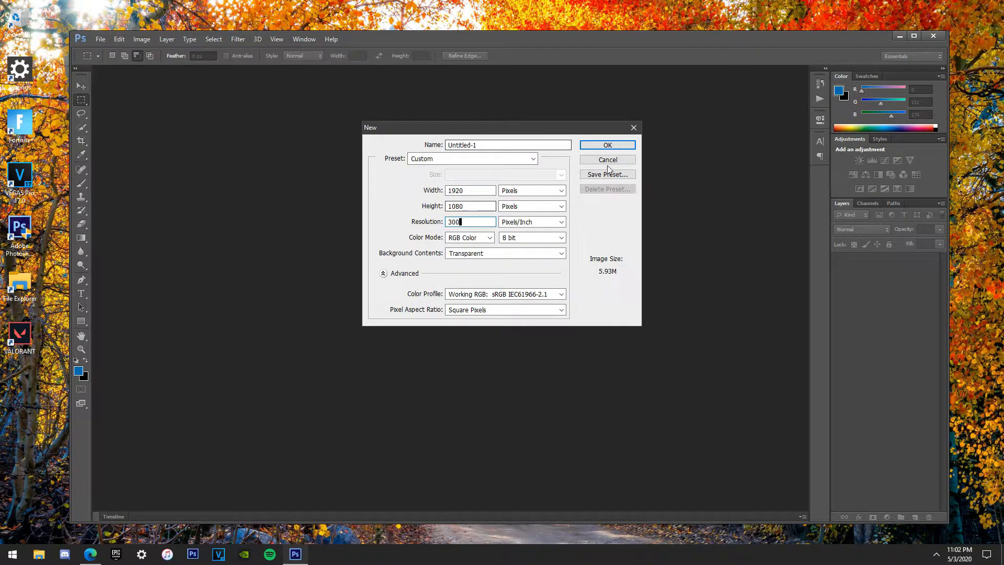
click(609, 145)
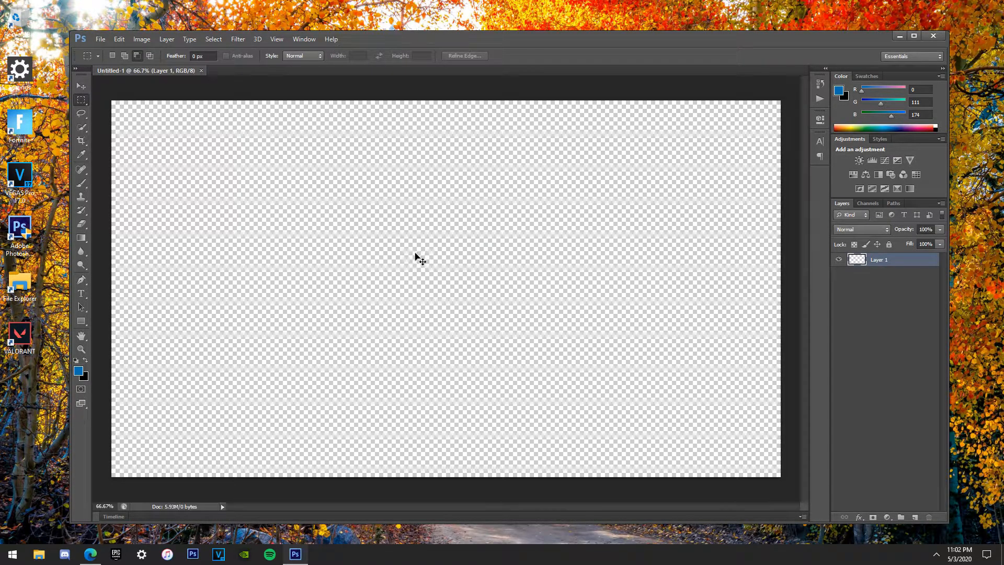
Paste the copied scenery and move it horizontally so the skull sits near the canvas's left edge
key(ctrl+v)
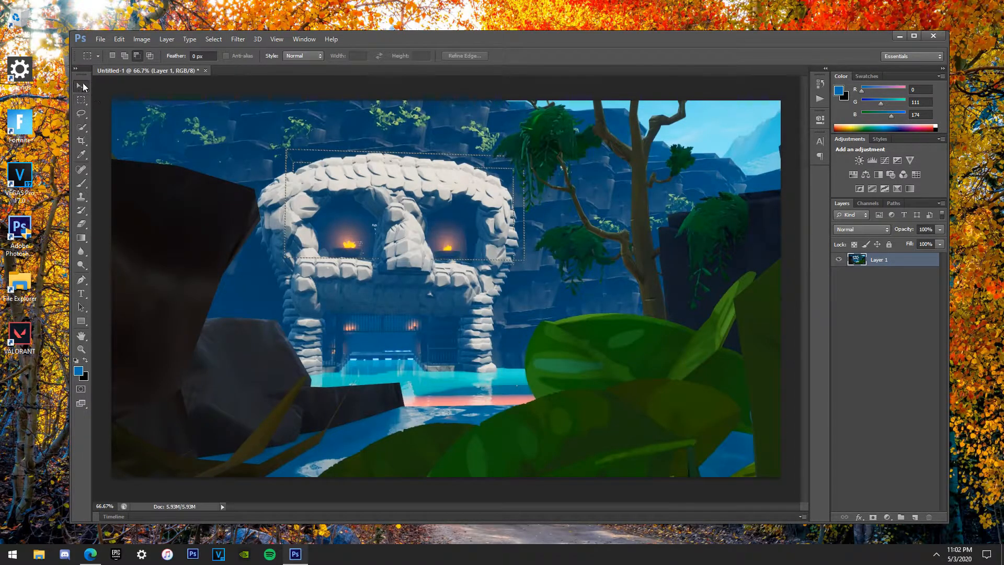
click(81, 86)
drag(431, 282, 298, 281)
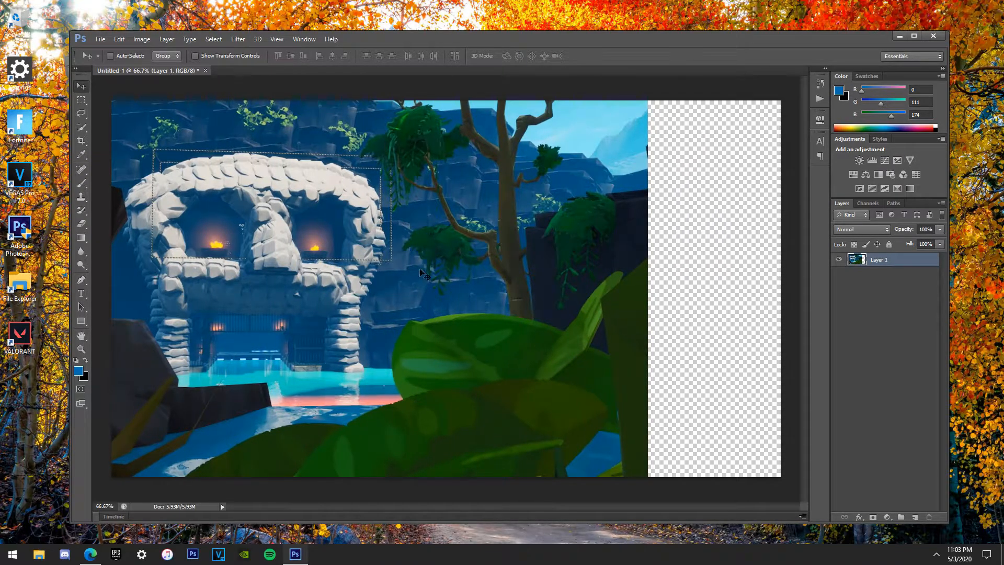
Select the right part of the picture with the tree and leaves and copy it to a new layer
key(m)
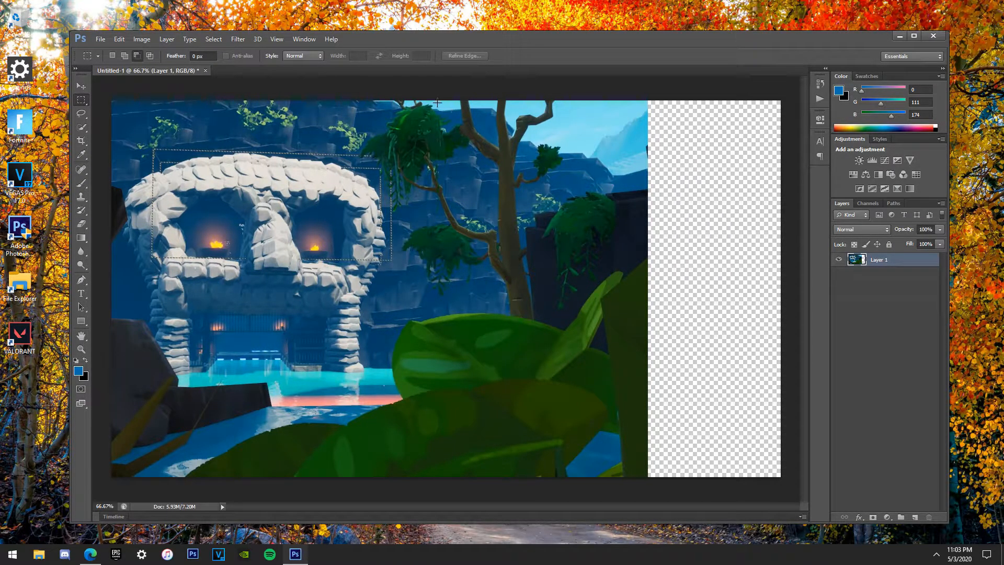
drag(467, 123, 648, 478)
key(ctrl+j)
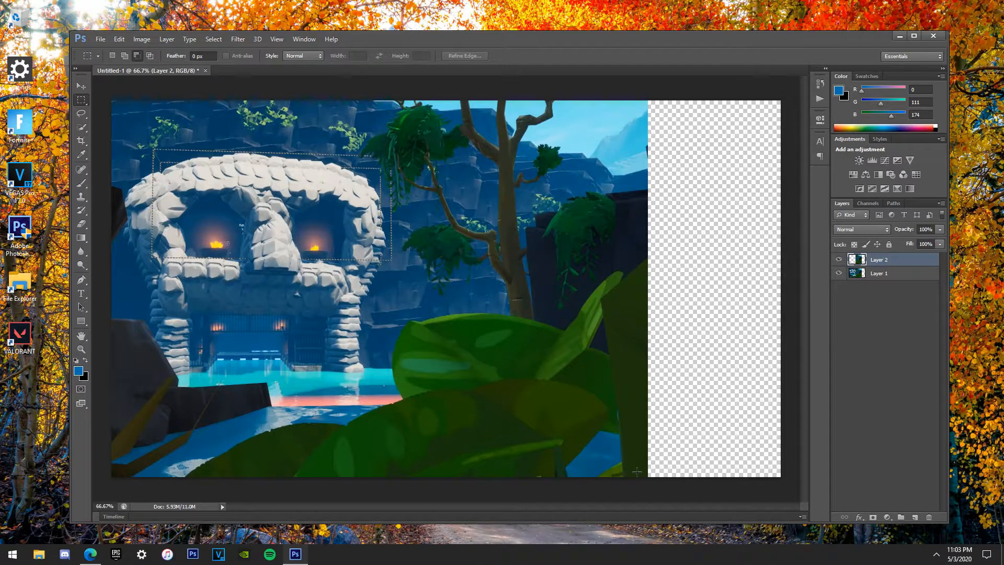
Stretch the copied tree part horizontally to about 150% so it fills the empty strip up to the canvas's right edge
click(81, 85)
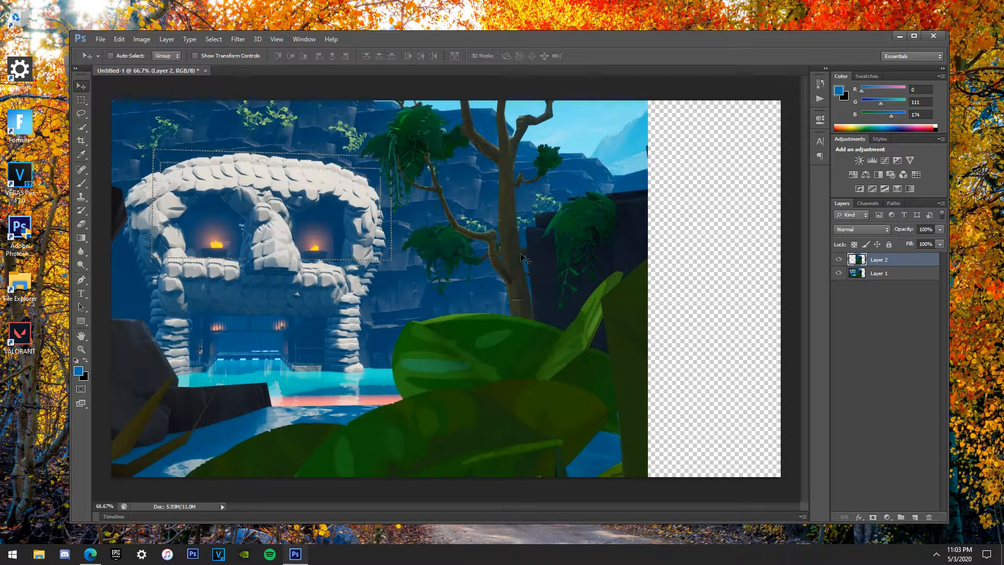
key(ctrl+t)
drag(647, 288, 780, 288)
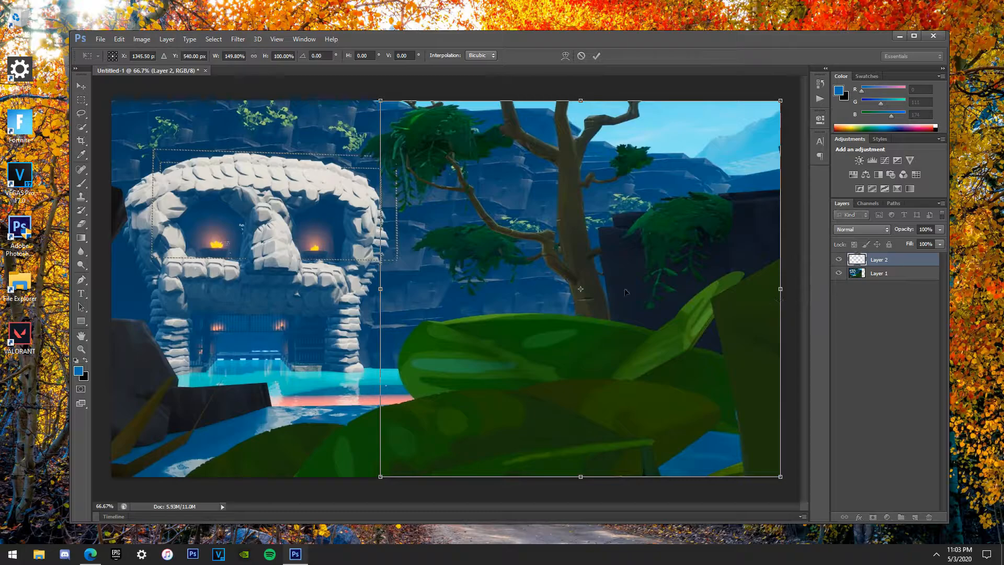
click(596, 55)
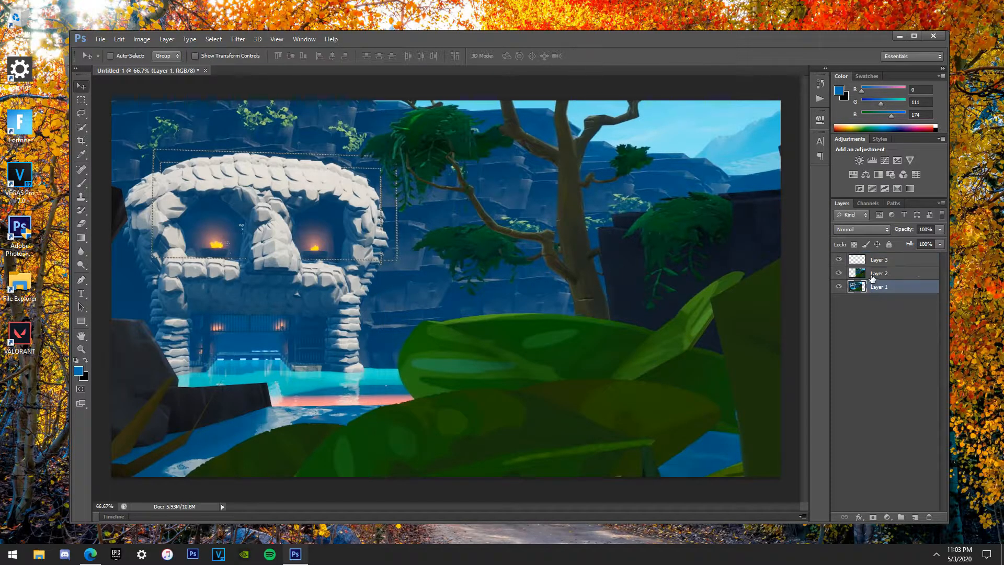
Merge Layer 1 and Layer 2 into a single background layer
shift+click(880, 287)
right_click(880, 286)
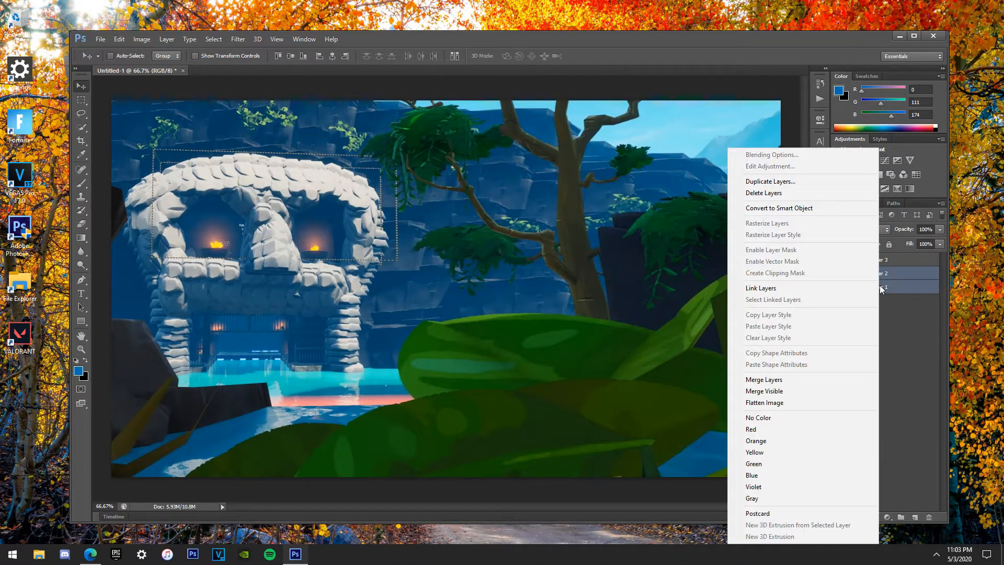
click(782, 381)
right_click(870, 274)
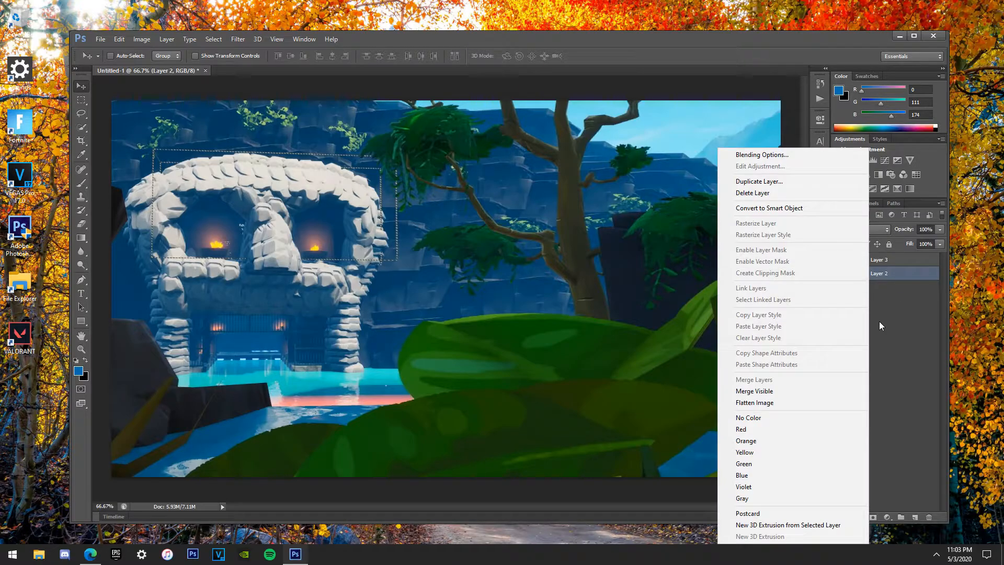
click(931, 342)
Apply a Gaussian Blur with a radius of 3.5 pixels to the scenery on Layer 2
click(237, 39)
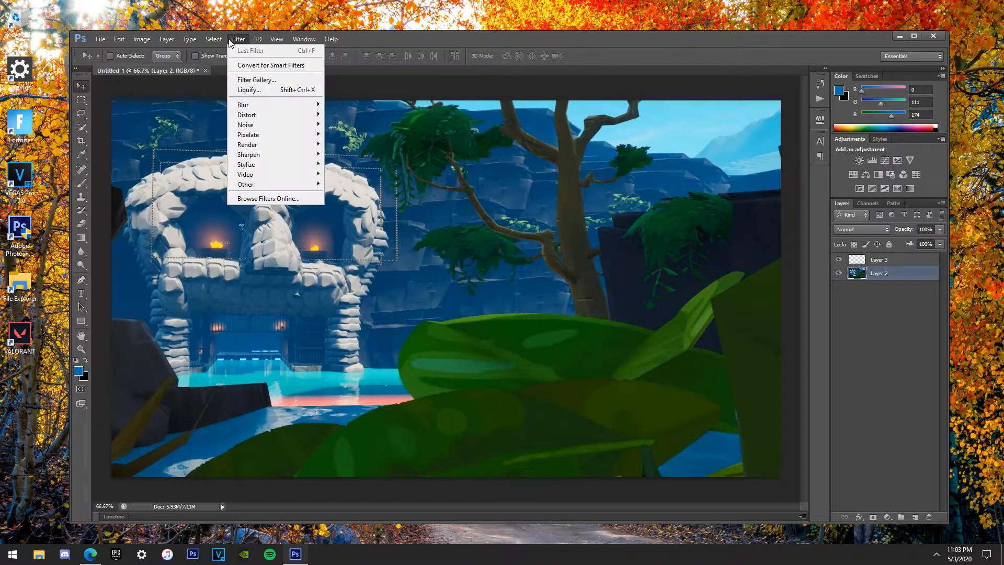
mouse_move(264, 107)
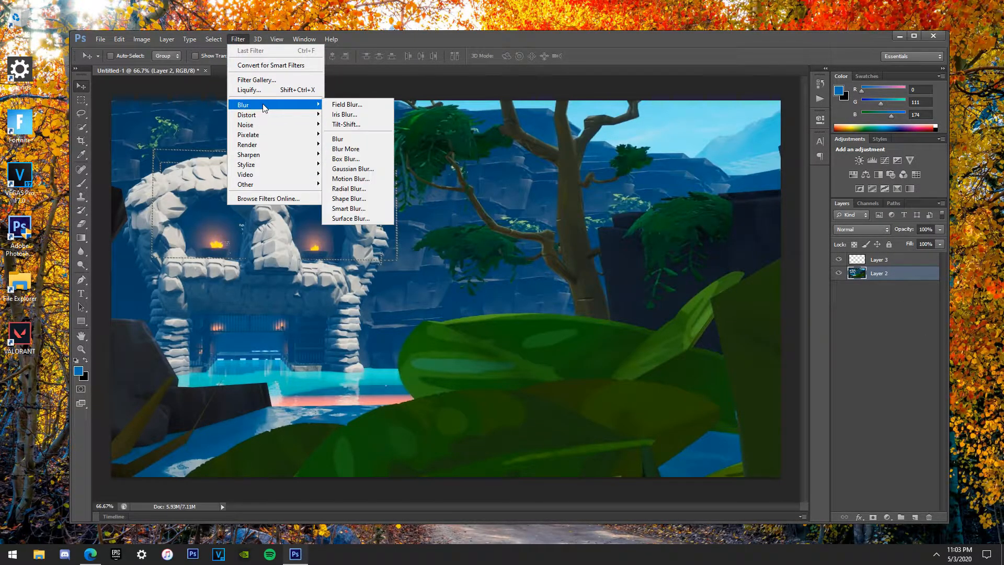
click(361, 176)
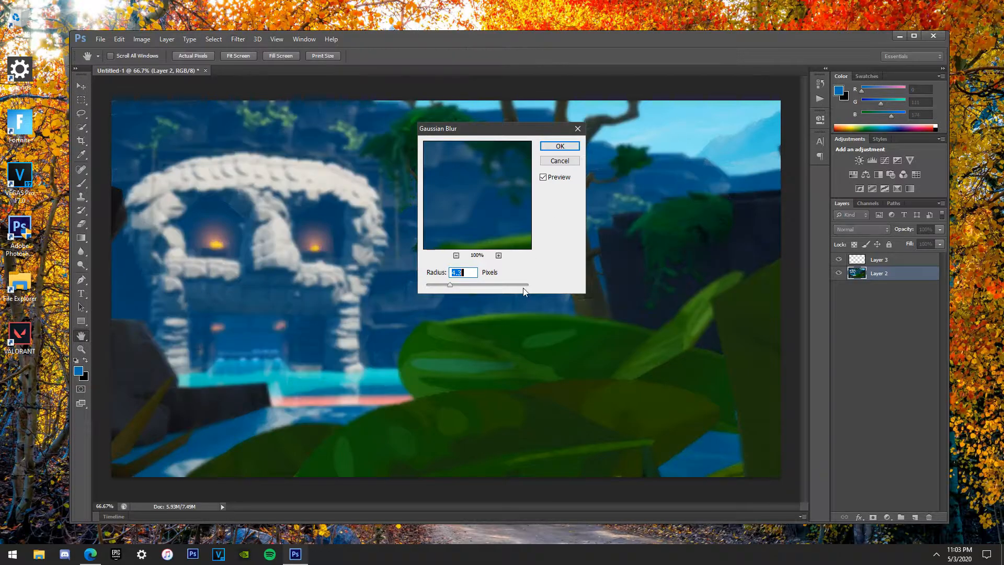
drag(462, 289, 441, 288)
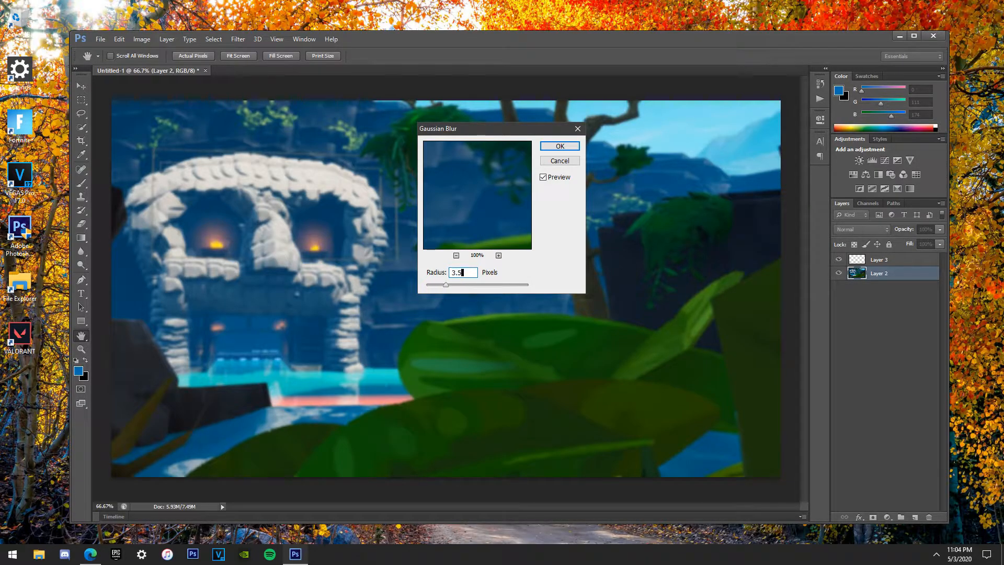
click(556, 146)
click(879, 262)
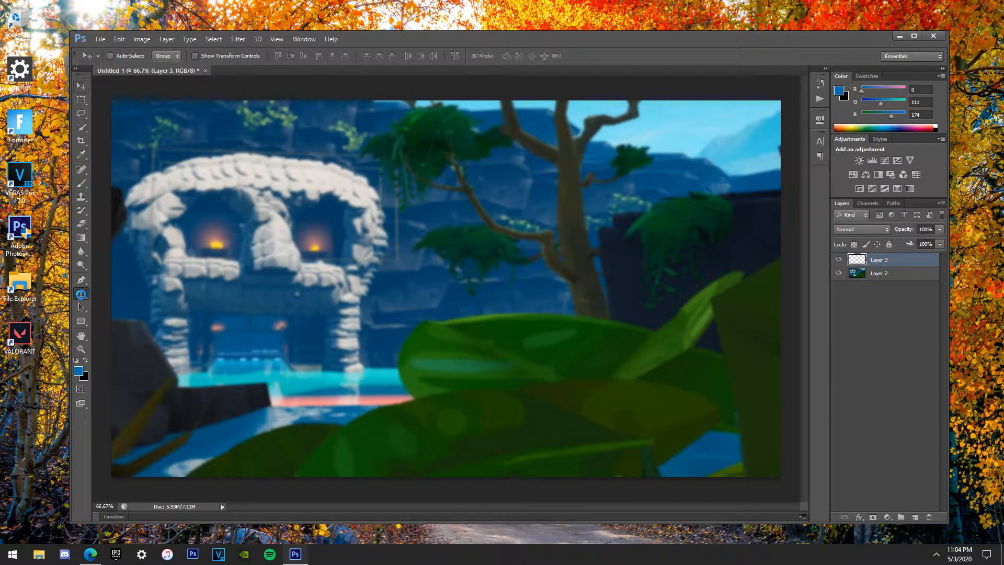
key(v)
click(141, 39)
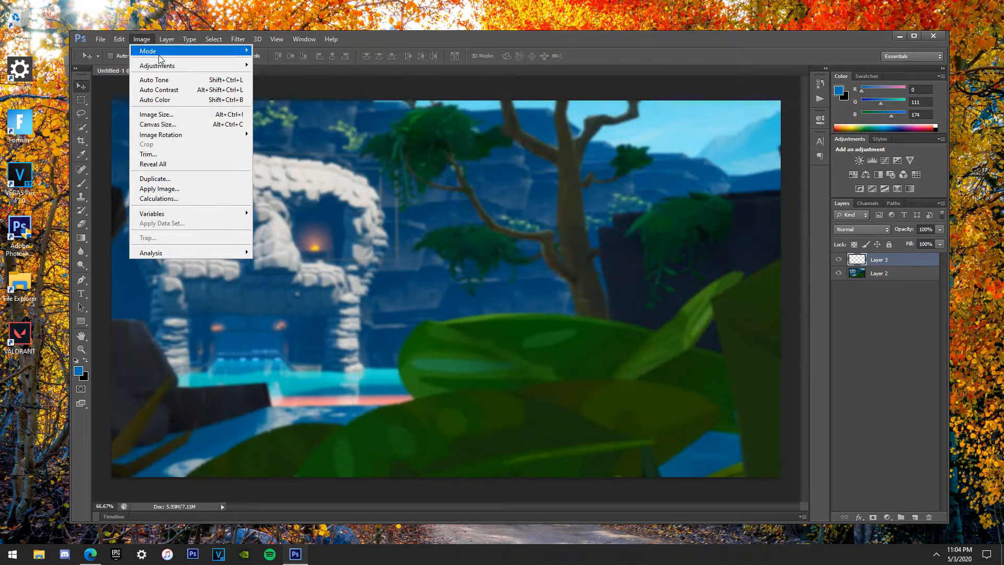
mouse_move(157, 66)
click(289, 67)
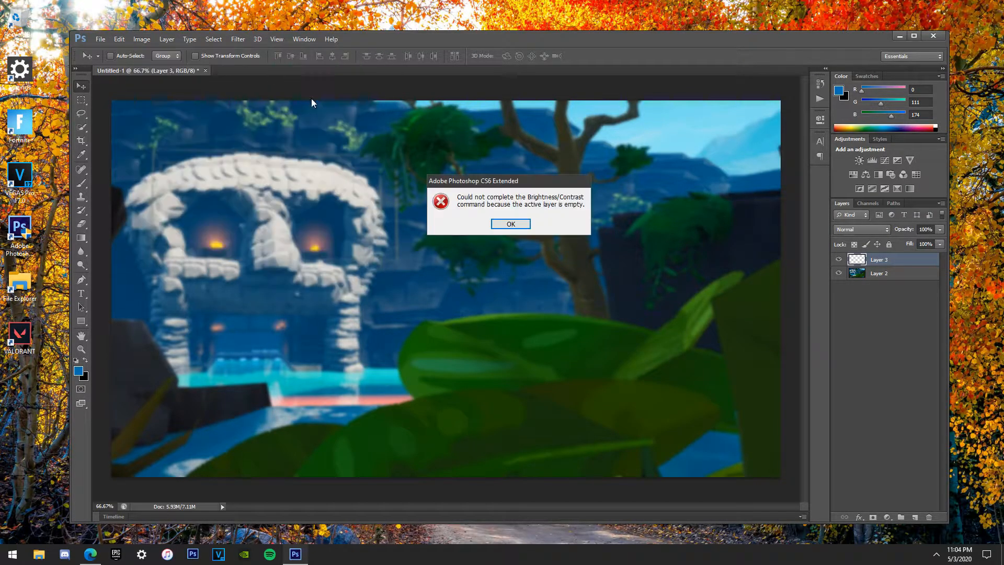
click(510, 224)
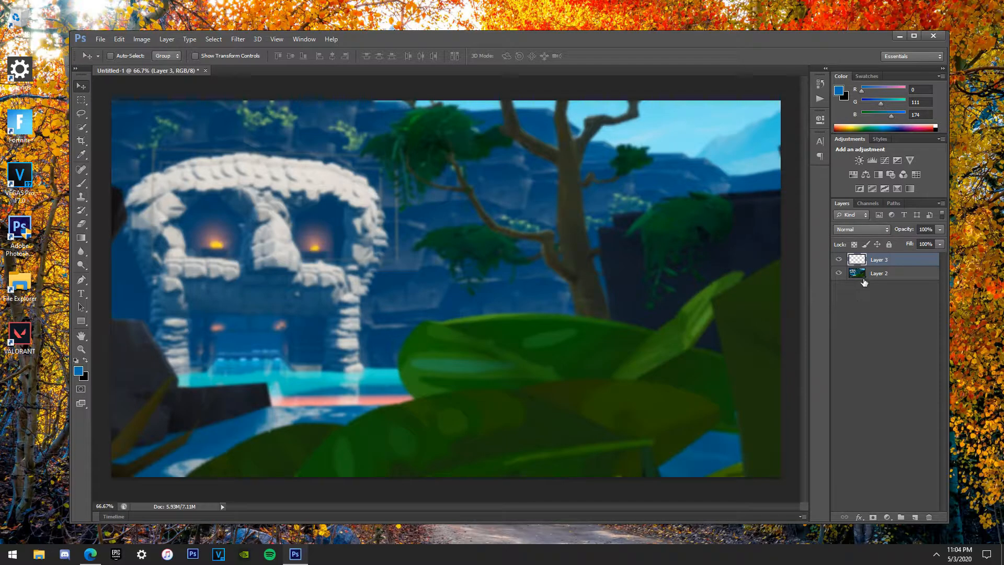
Raise the brightness of the scenery on Layer 2 to 33 and its contrast to 23
click(862, 280)
click(142, 40)
mouse_move(158, 66)
click(291, 66)
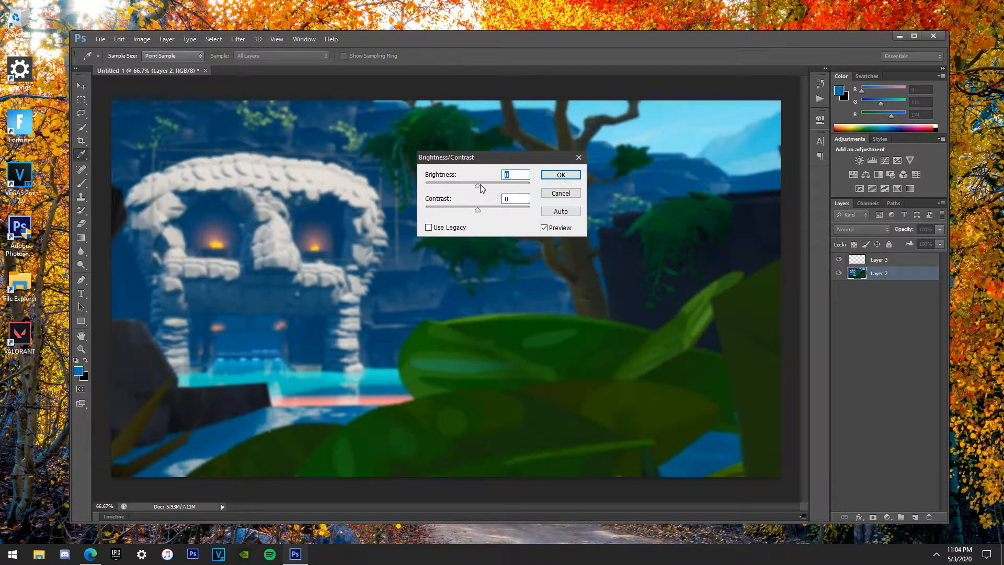
drag(482, 189, 489, 189)
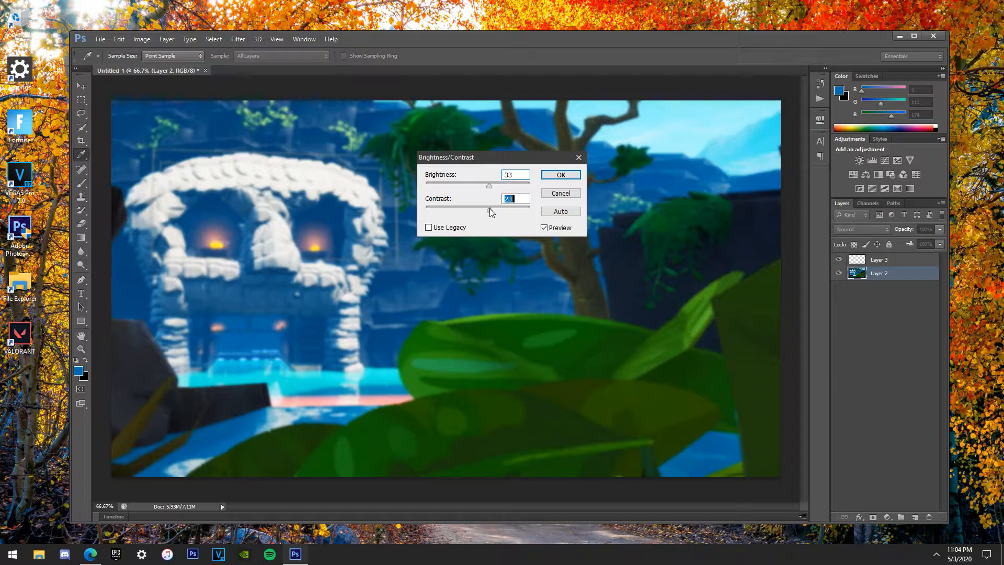
click(549, 193)
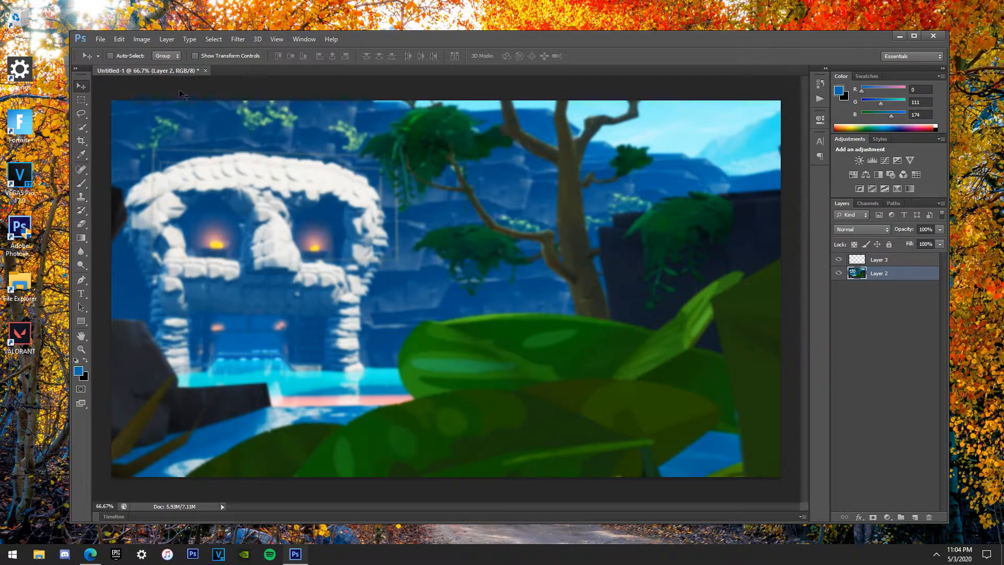
Increase the saturation of the scenery on Layer 2 to +28 with Hue/Saturation
click(141, 40)
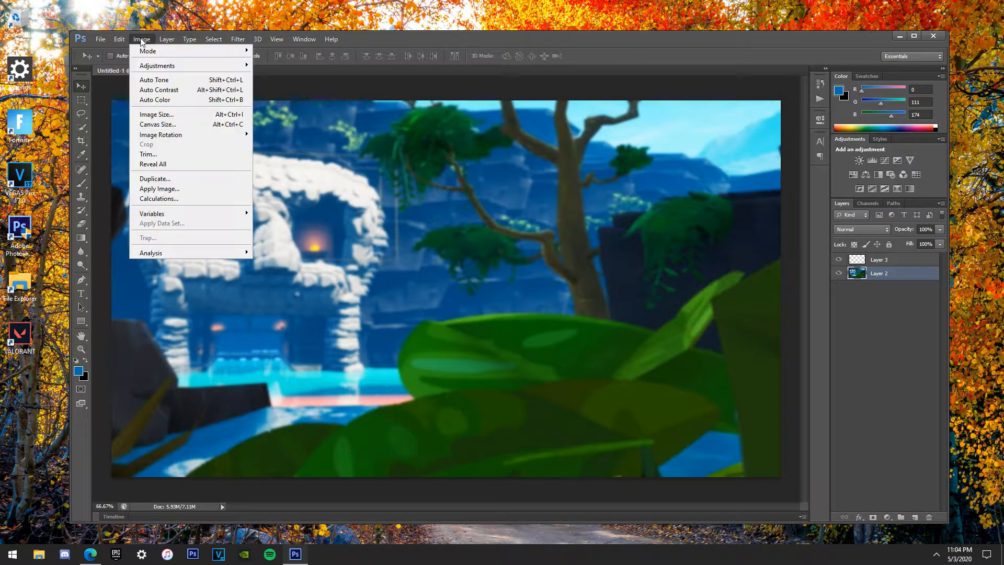
mouse_move(161, 68)
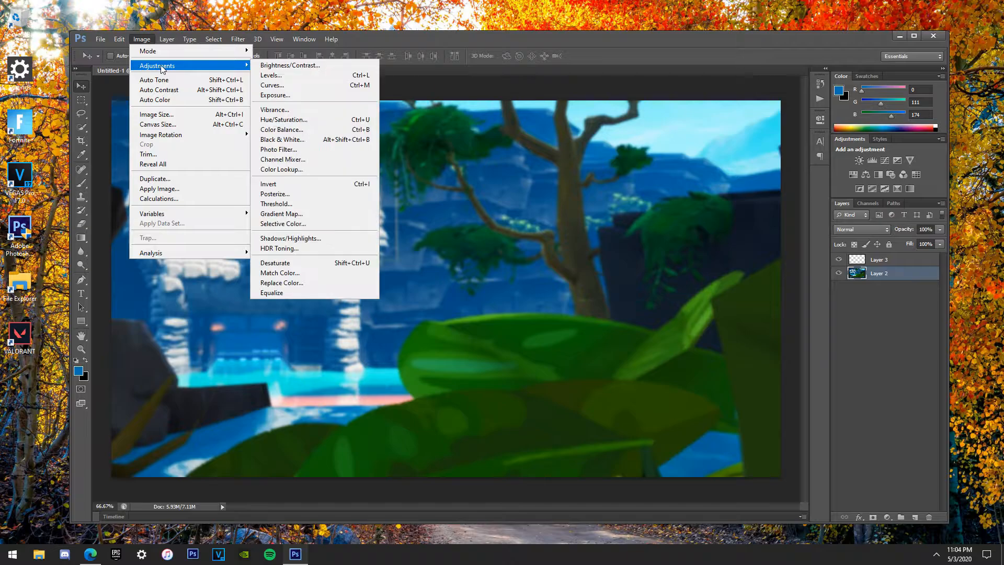
click(306, 124)
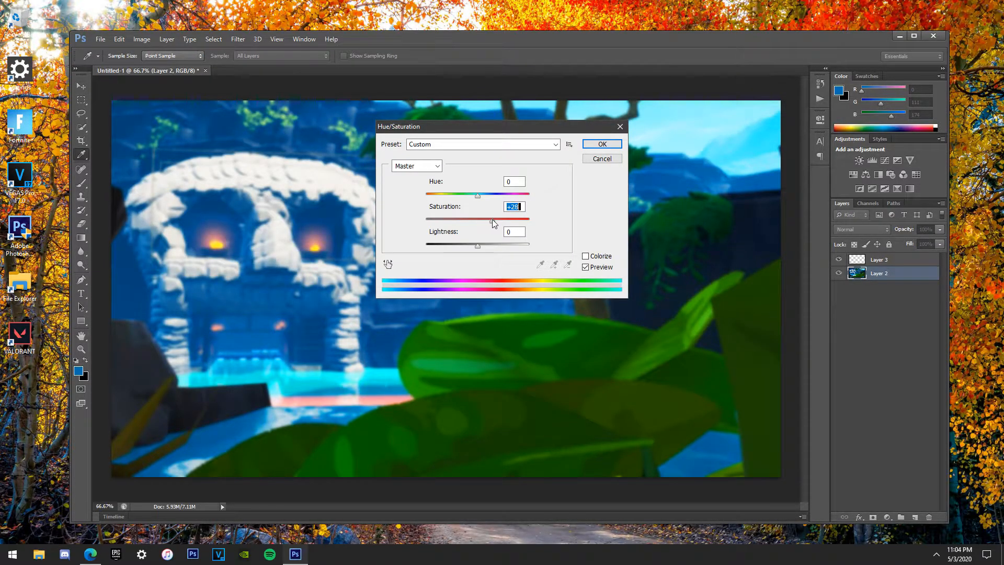
click(601, 144)
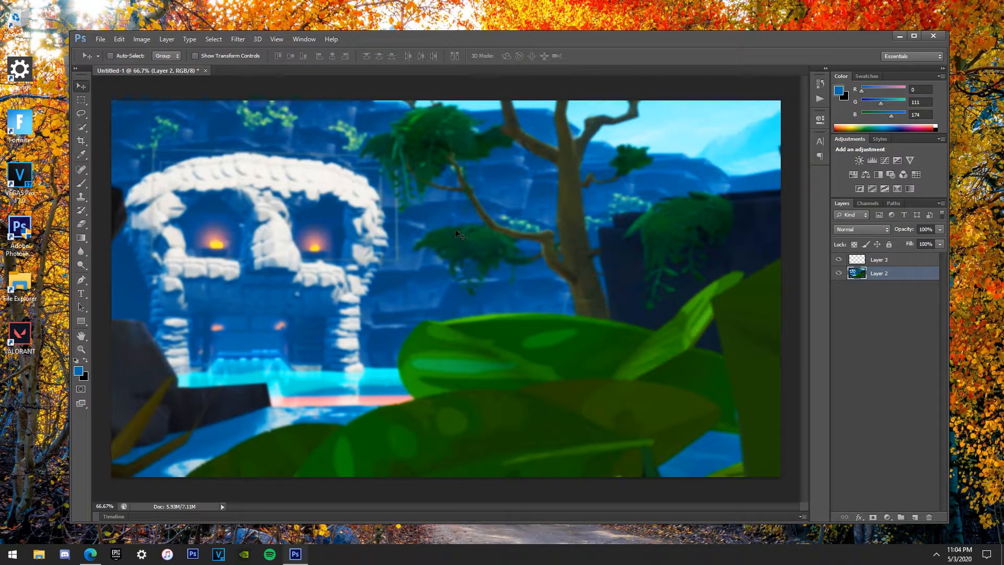
Make Layer 3 active, switch to the Edge browser and open the bookmarked fnbr.co Skins page
click(878, 259)
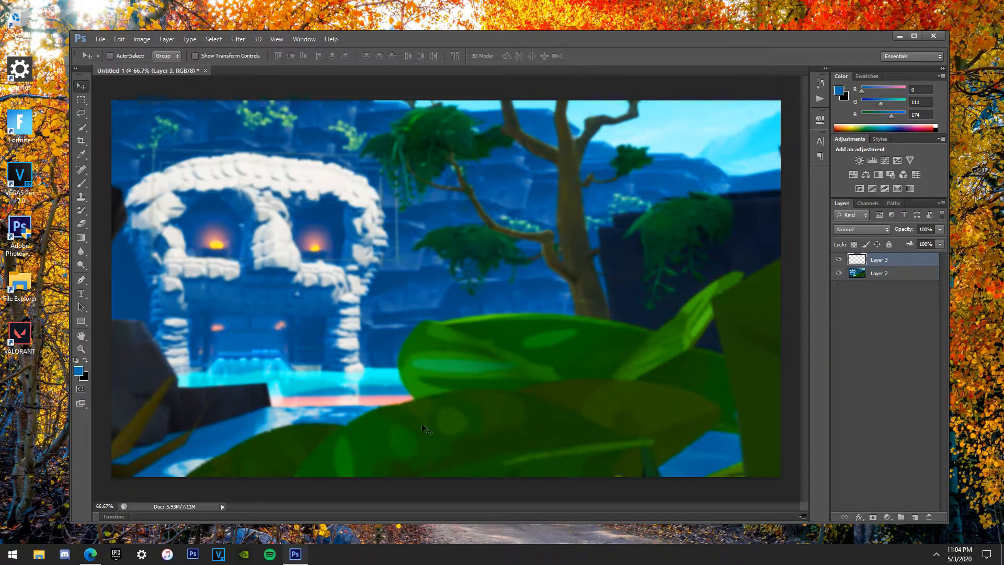
click(87, 556)
scroll(272, 235, up, 5)
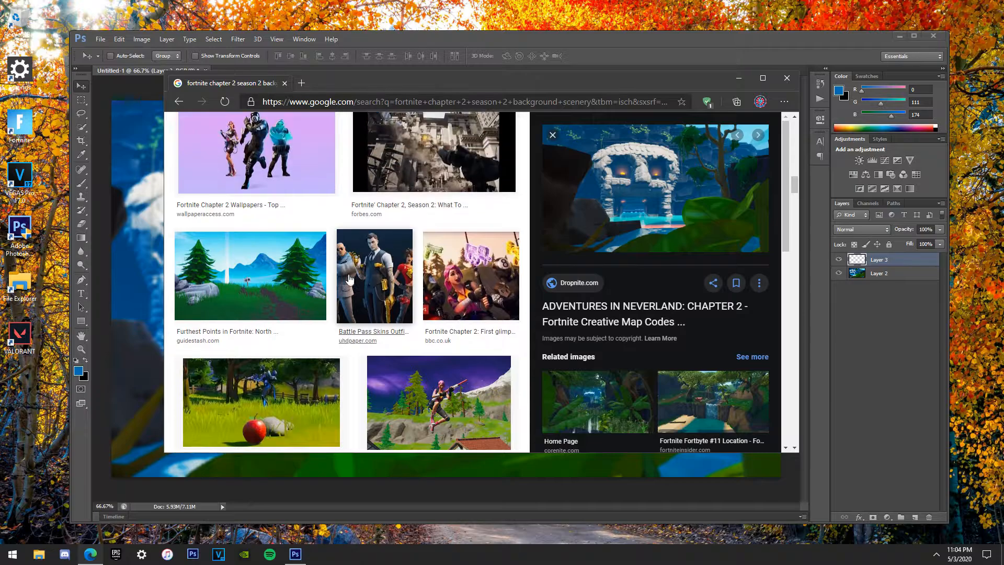
click(301, 84)
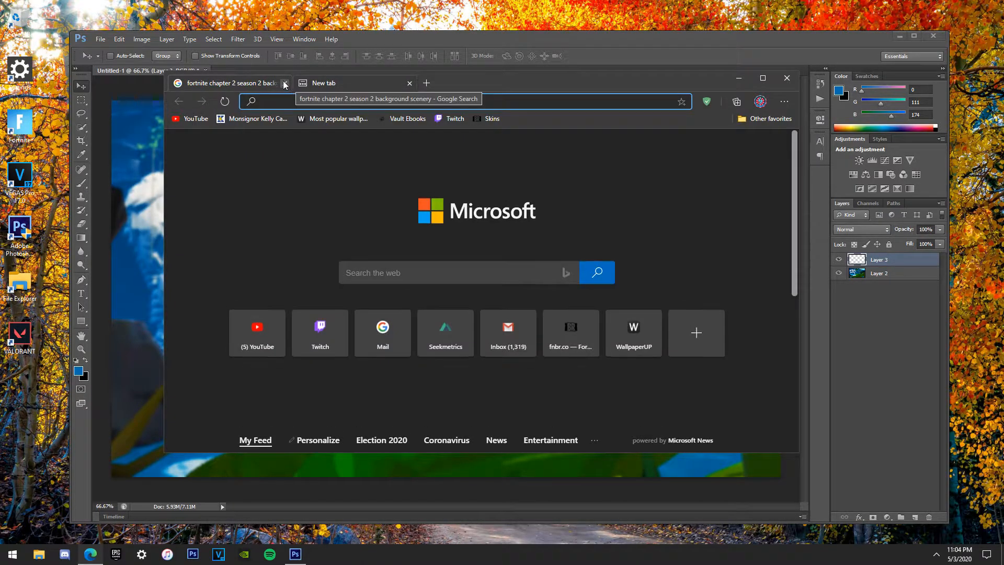
click(491, 119)
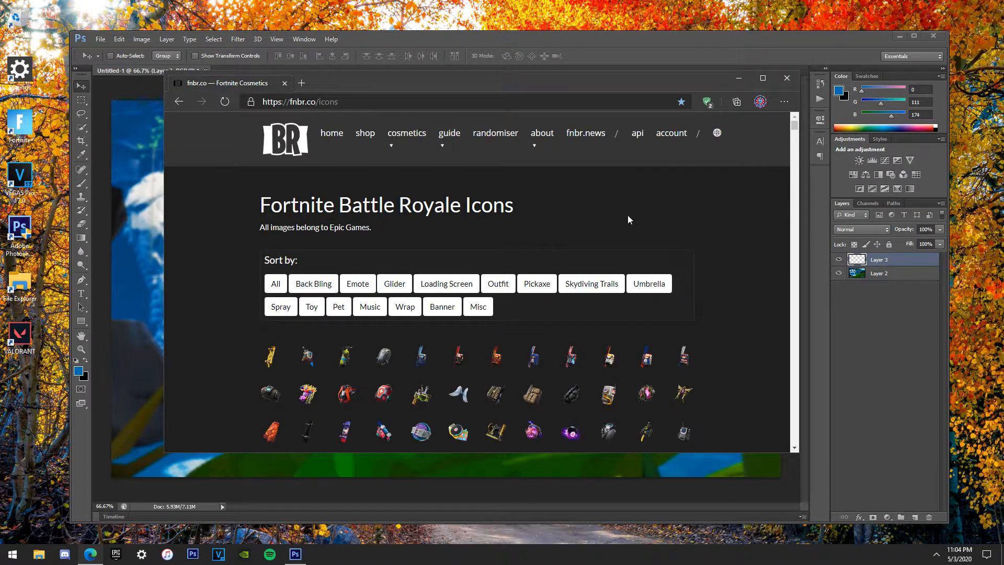
Browse the Fortnite cosmetic icons down to the outfits and open the Banner Trooper outfit page
drag(795, 127, 796, 166)
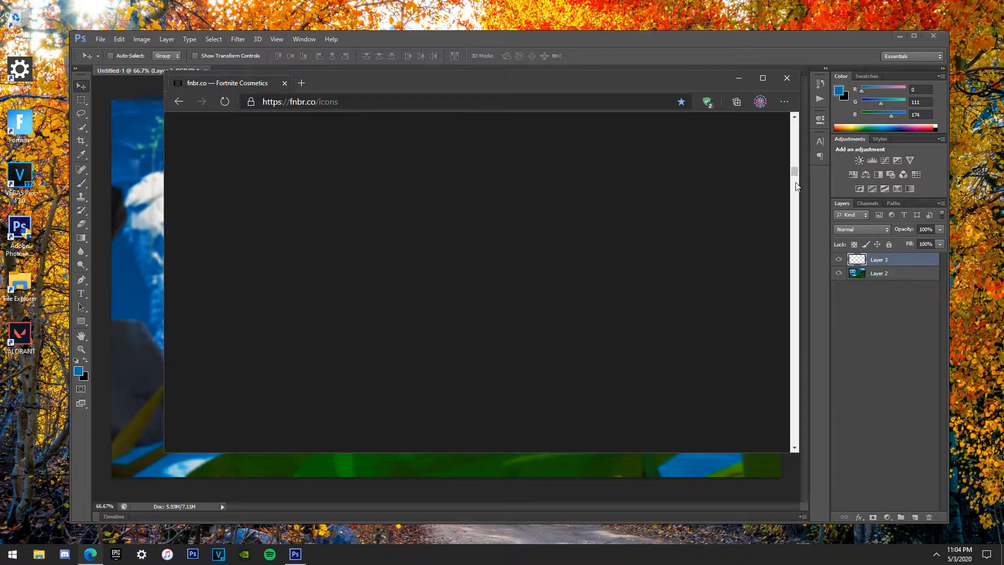
drag(795, 159, 796, 167)
scroll(769, 177, down, 2)
scroll(654, 220, up, 2)
scroll(538, 258, down, 4)
scroll(532, 257, down, 10)
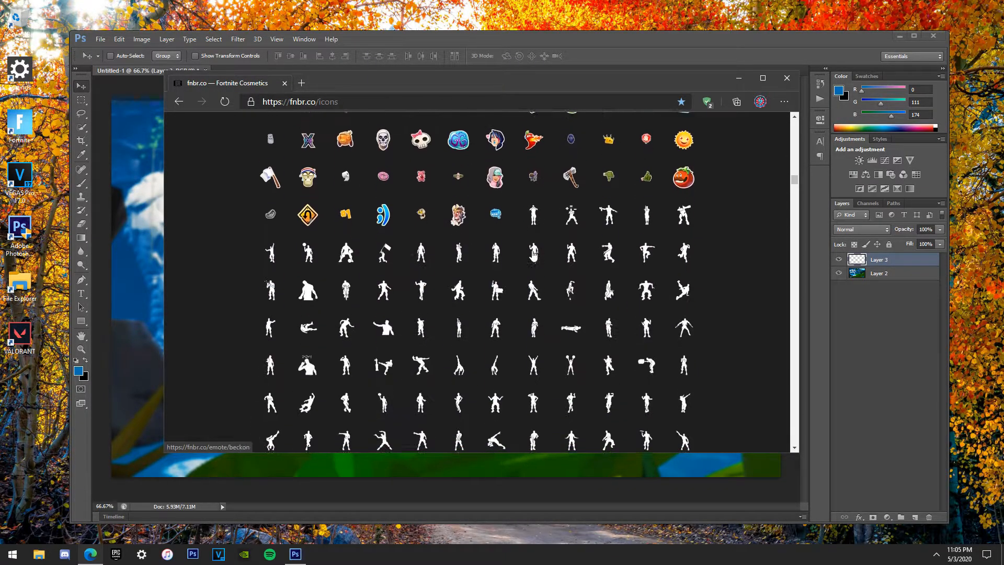
scroll(527, 257, down, 5)
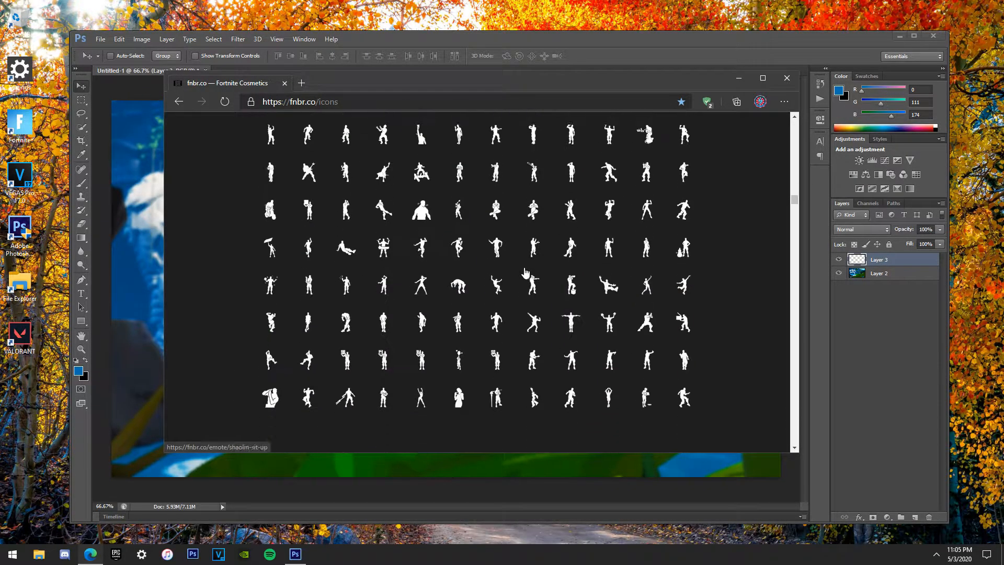
scroll(467, 256, down, 5)
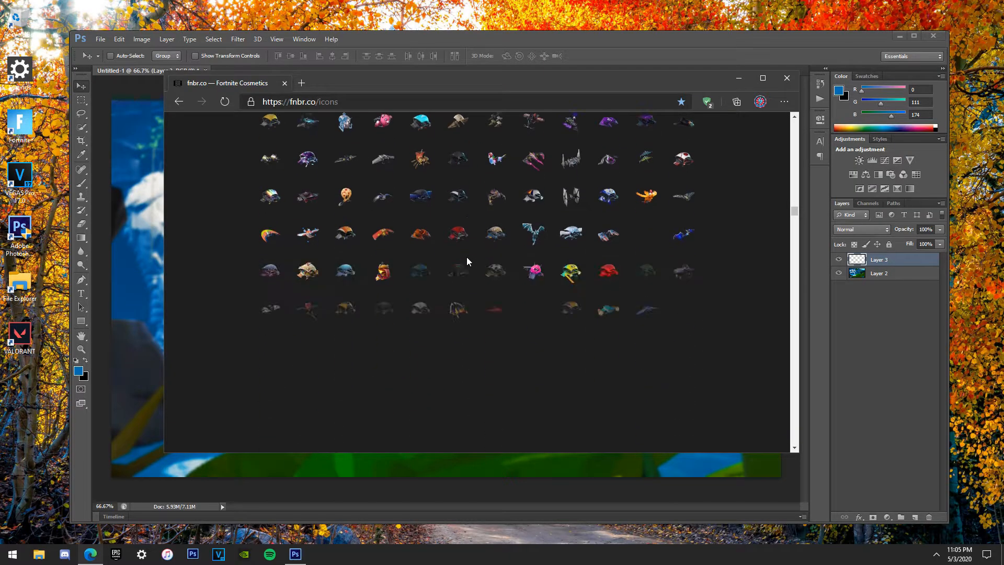
scroll(459, 255, down, 10)
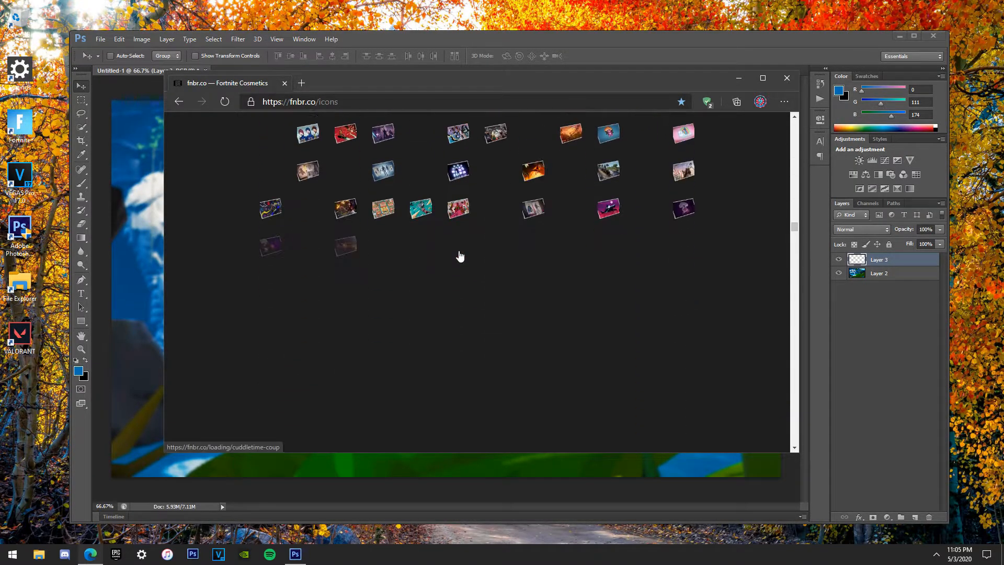
scroll(447, 254, down, 7)
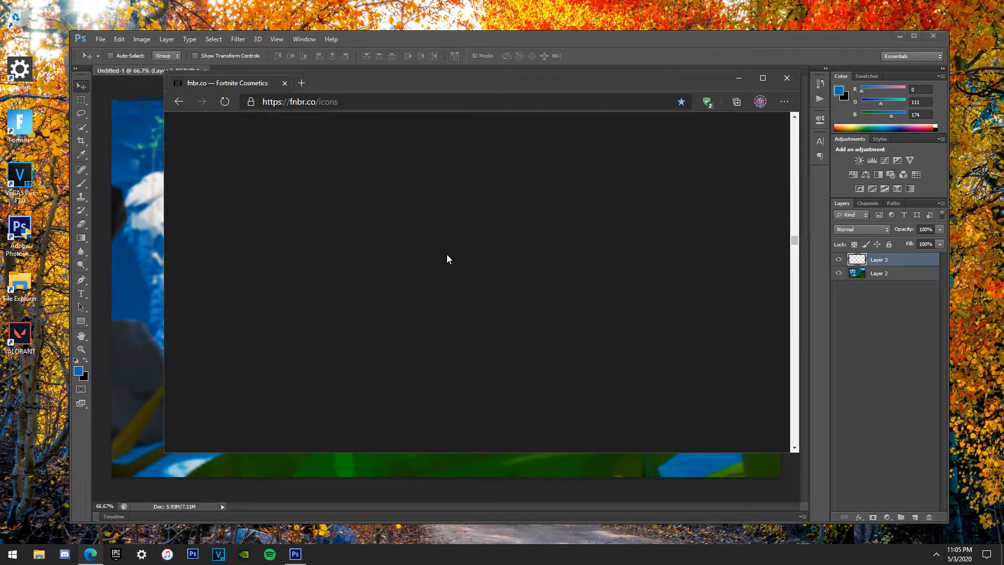
scroll(446, 256, down, 6)
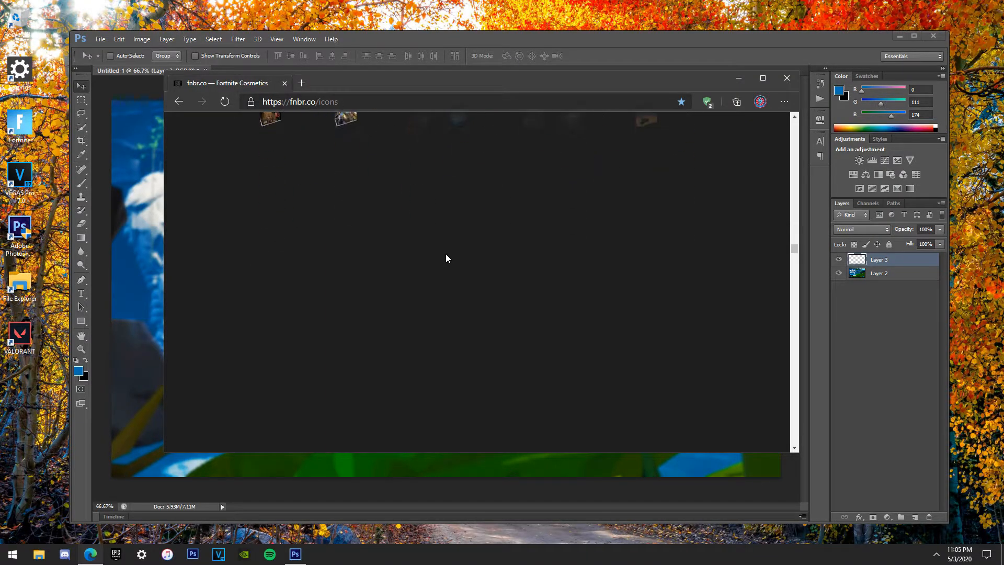
scroll(446, 255, down, 5)
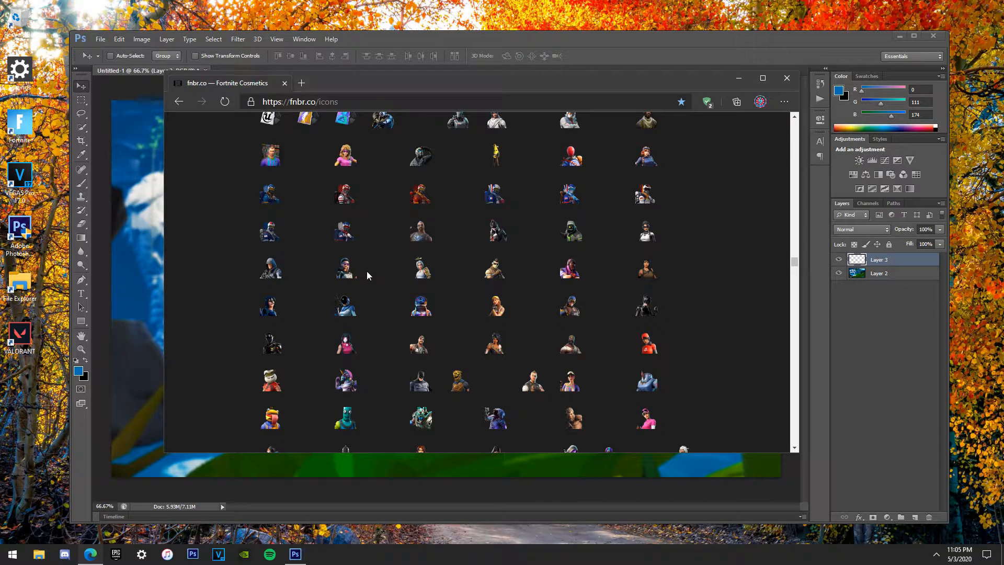
scroll(367, 269, down, 3)
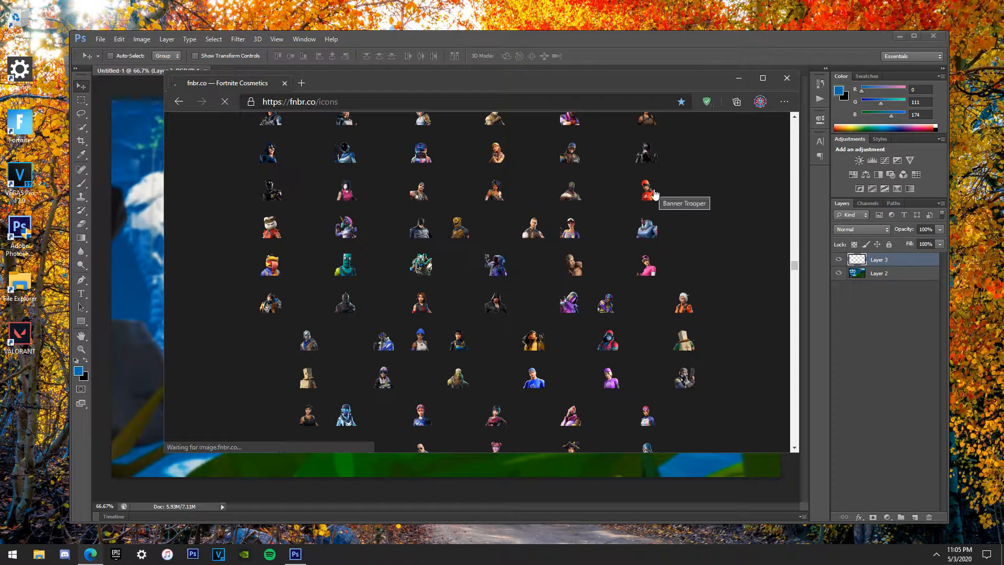
click(646, 185)
Open the Featured full-body image of Banner Trooper in its own browser tab
scroll(490, 279, down, 3)
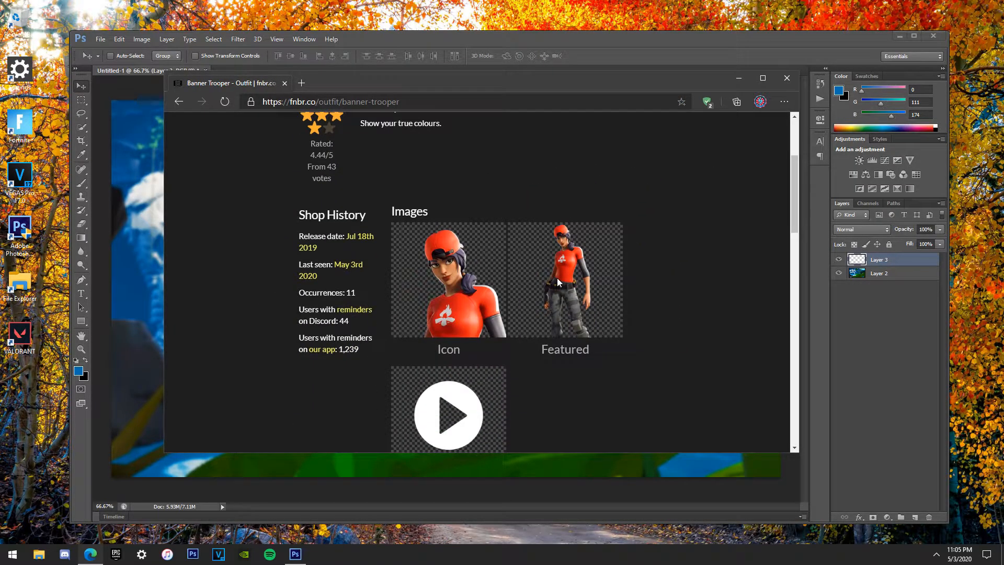
right_click(557, 283)
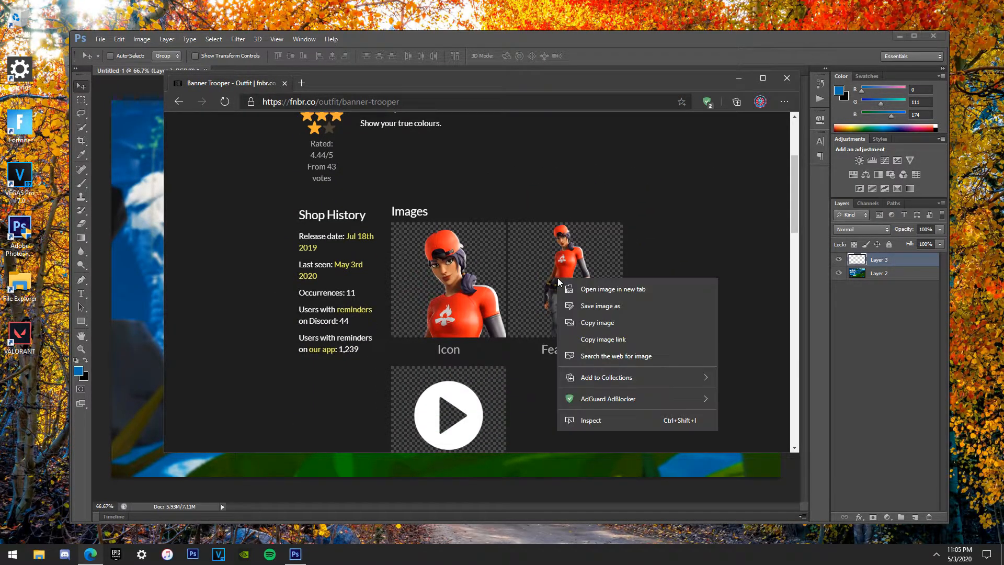
click(618, 289)
click(356, 82)
Save the full-body character image as the PNG file Banner Trooper in the Characters folder inside Graphics
right_click(515, 231)
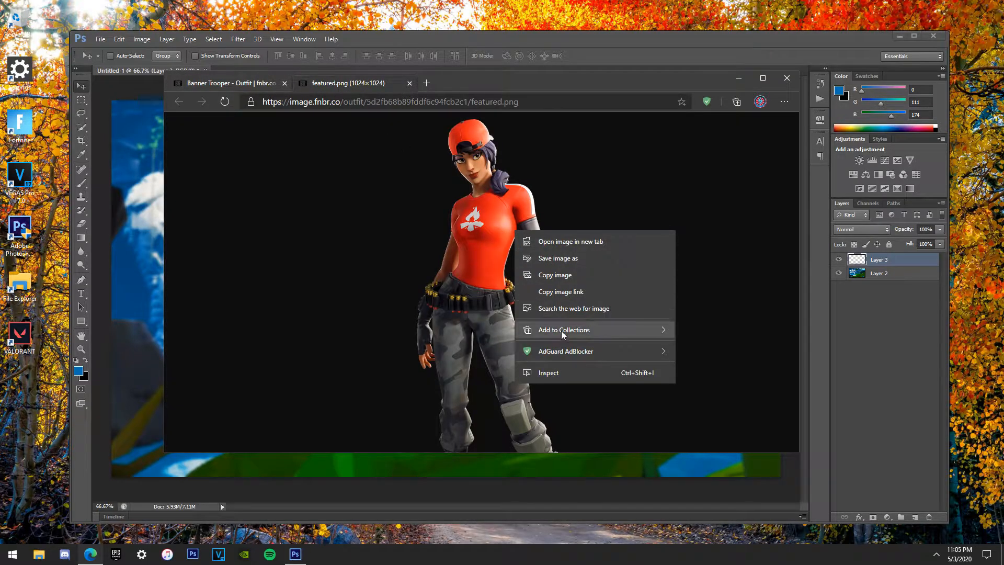
click(562, 259)
scroll(240, 192, up, 3)
click(209, 134)
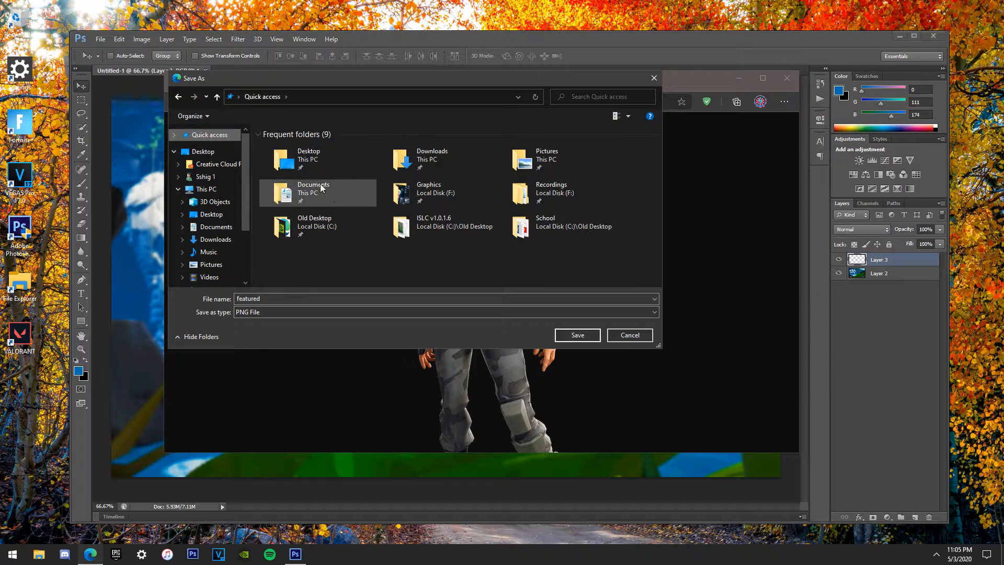
double_click(432, 192)
double_click(285, 156)
key(BackSpace)
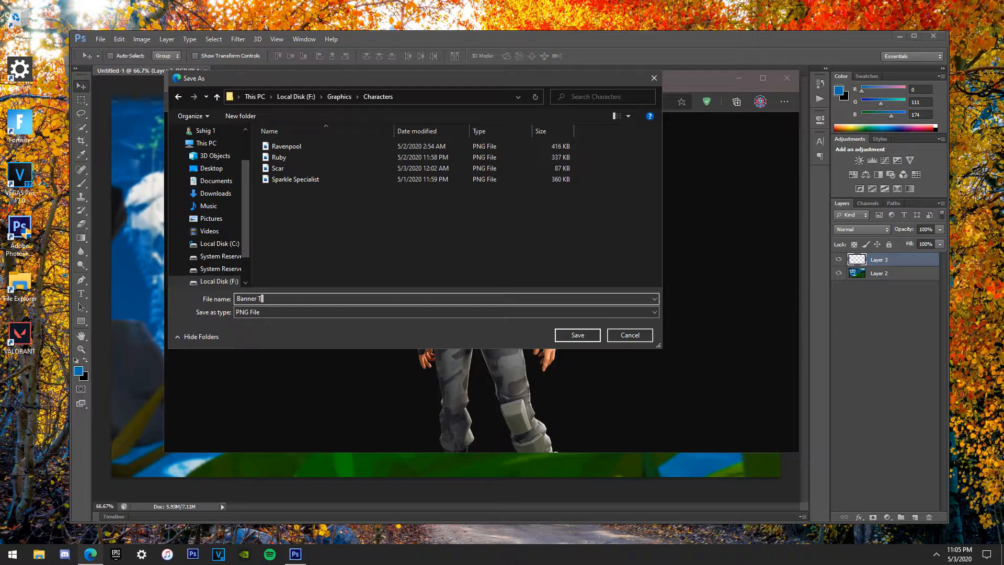
text(Banner Trooper)
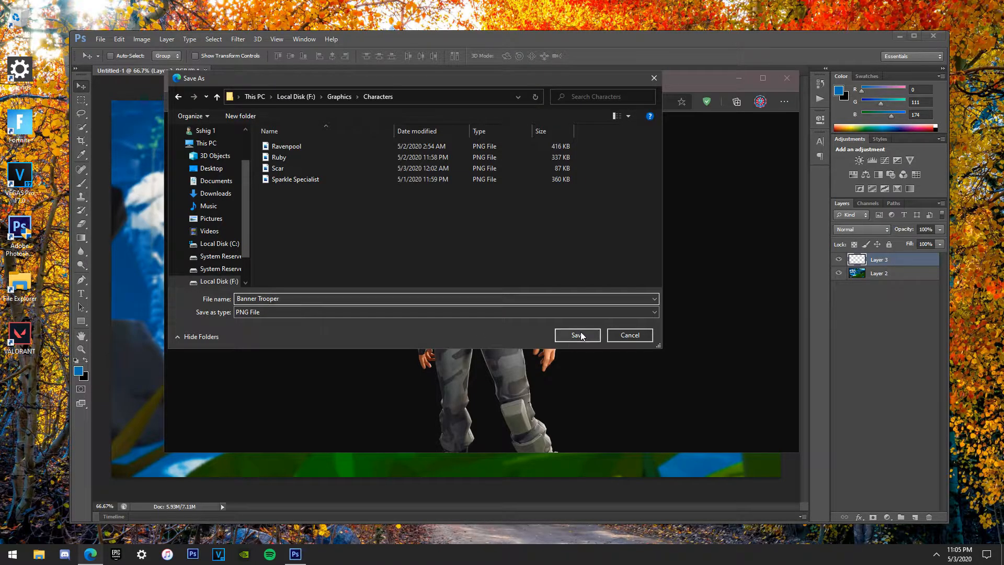
click(577, 335)
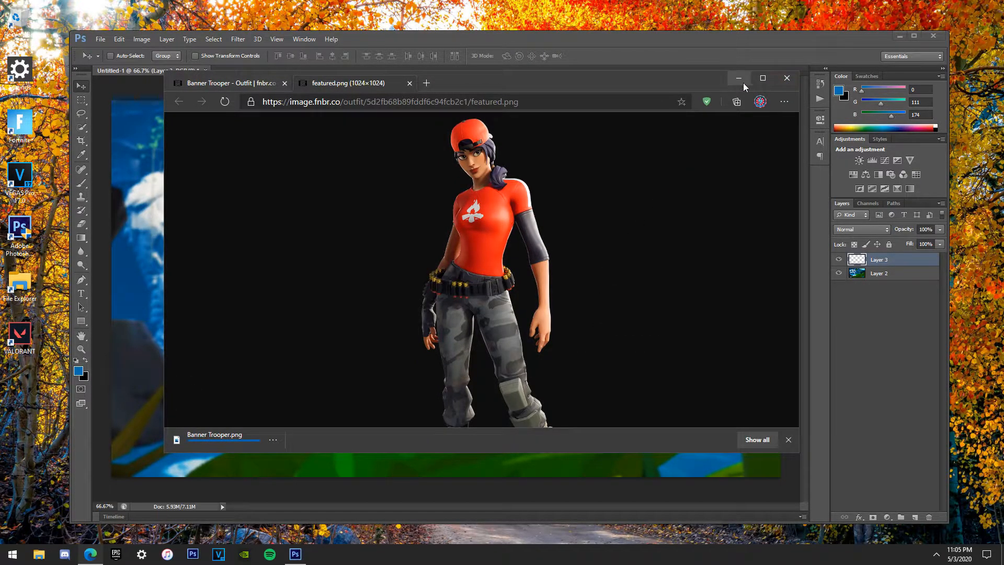
Switch from the browser back to Photoshop and maximize its window
click(738, 78)
click(101, 39)
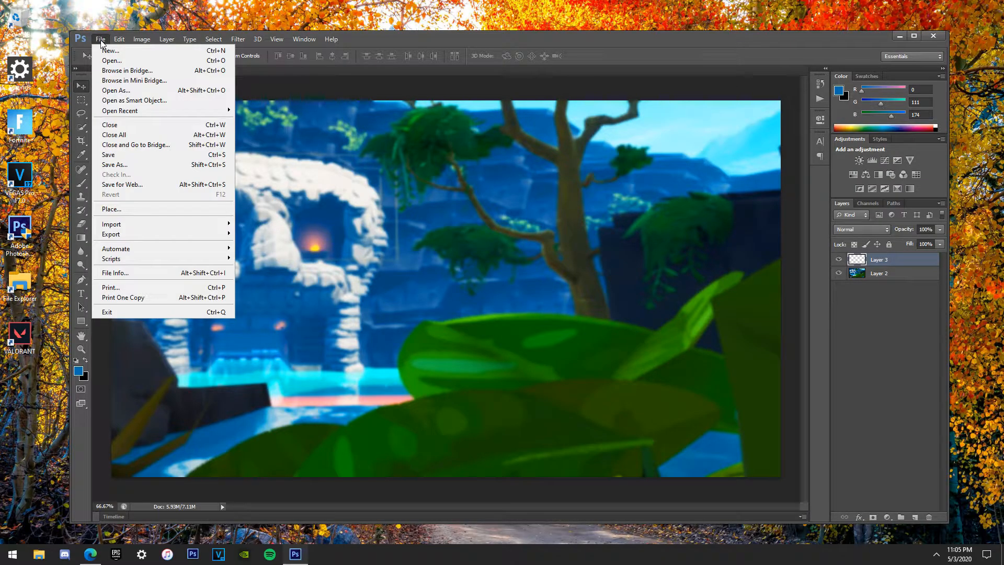
double_click(453, 39)
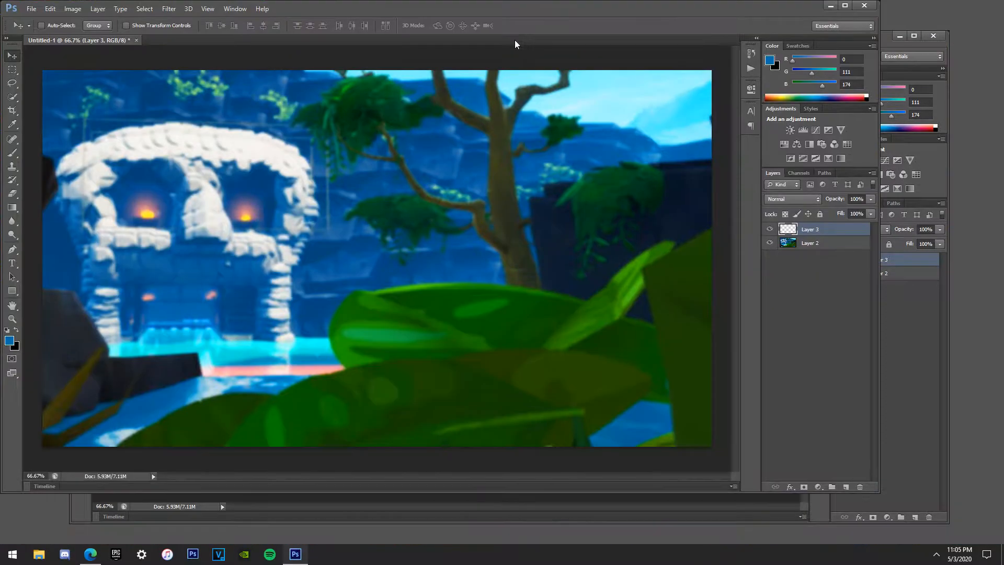
Place the Banner Trooper image from the Characters folder inside Graphics into the document
click(28, 7)
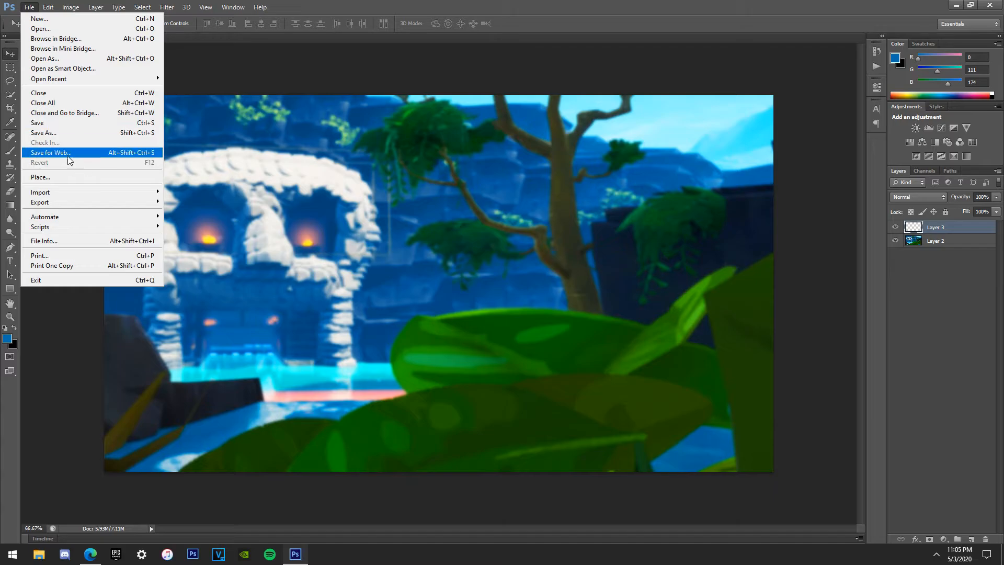
click(65, 177)
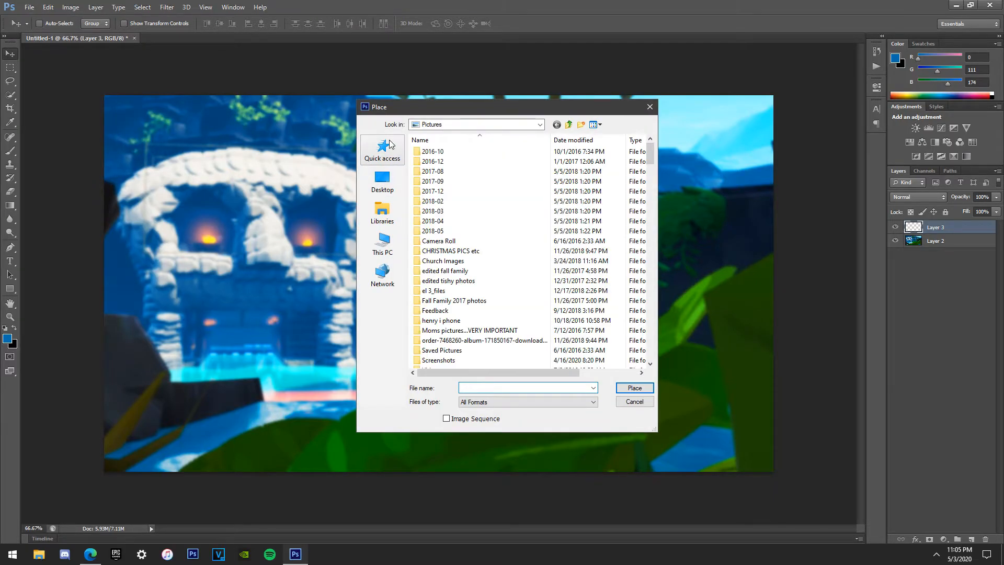
click(389, 140)
double_click(473, 218)
double_click(454, 163)
double_click(459, 151)
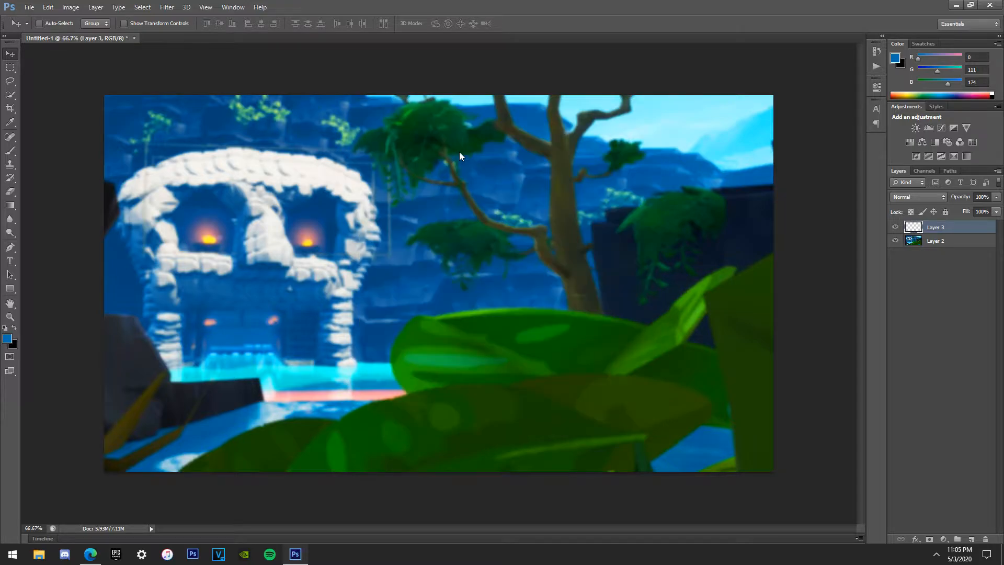
Move the placed Banner Trooper to the right side of the canvas, enlarge it to nearly fill the height, and commit the placement
drag(481, 248, 726, 290)
drag(492, 140, 407, 82)
drag(617, 179, 645, 186)
click(525, 24)
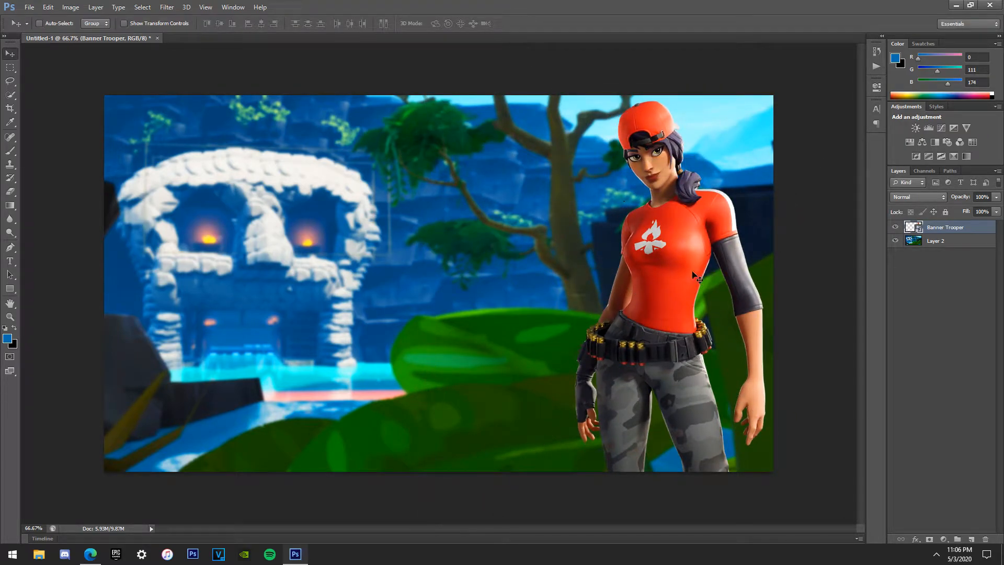
drag(692, 273, 683, 268)
Add an Outer Glow to the Banner Trooper layer with spread 78% and size 22 px
right_click(947, 225)
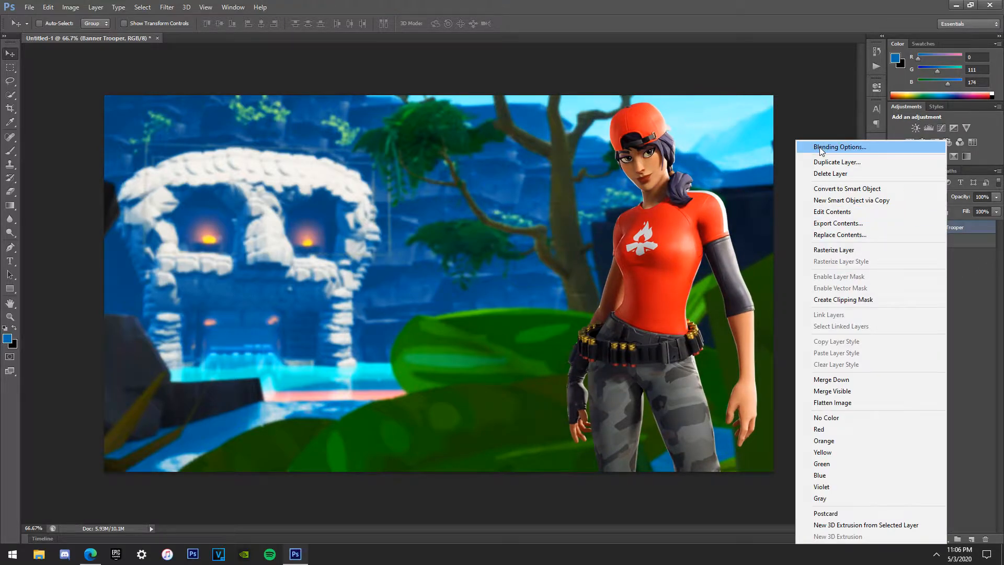
click(818, 146)
click(692, 235)
click(709, 235)
double_click(894, 189)
text(7)
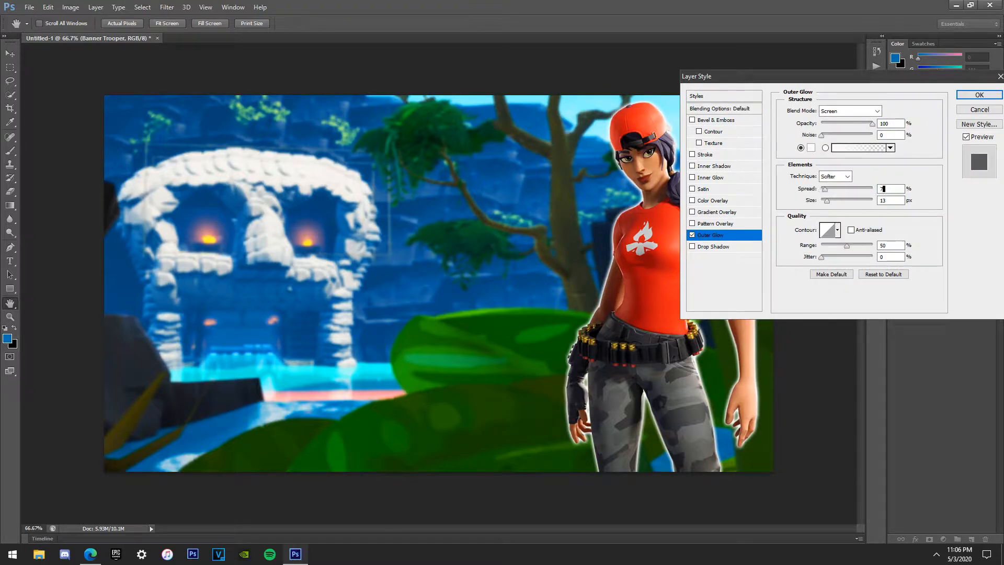
text(8)
click(885, 200)
key(BackSpace)
text(22)
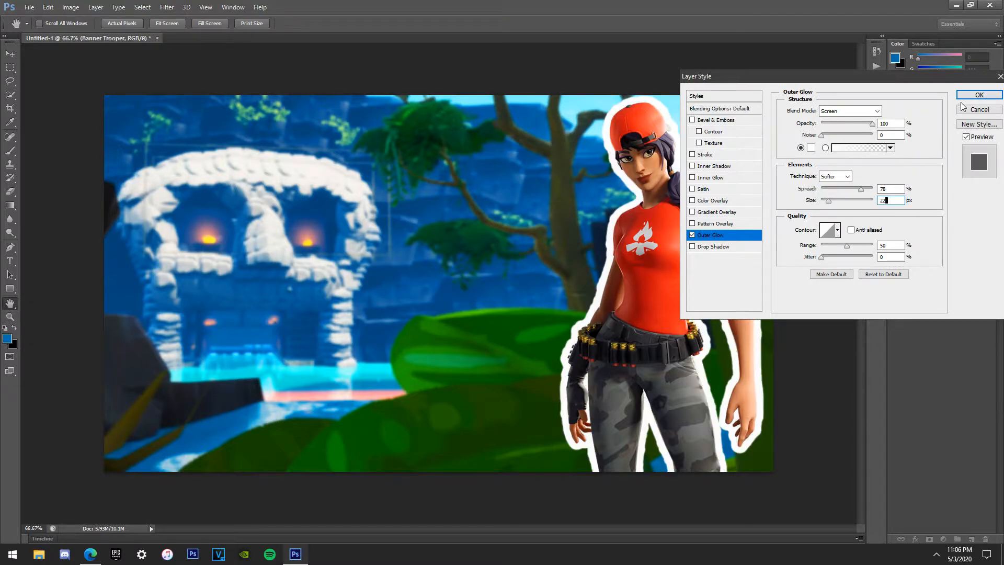
click(962, 99)
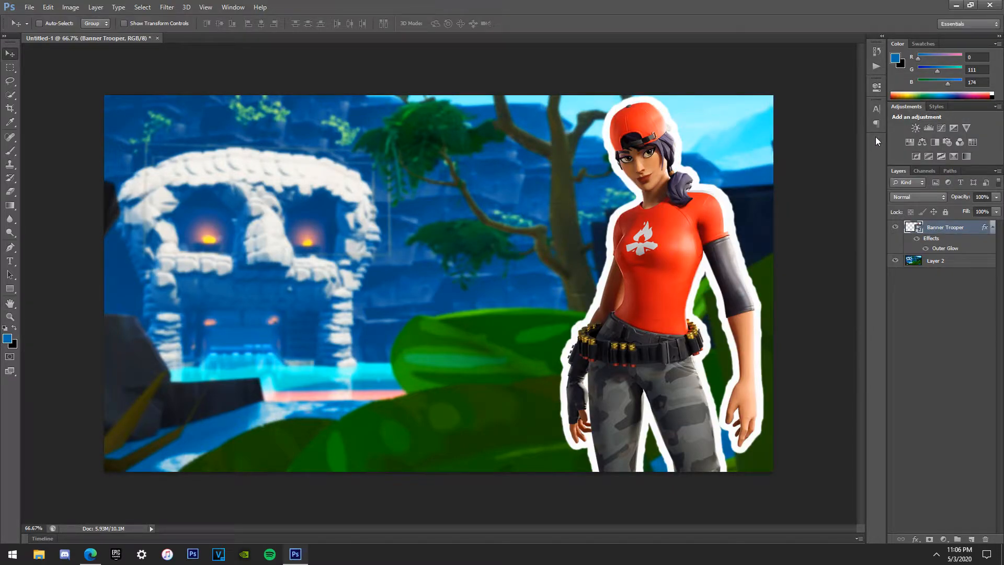
right_click(939, 229)
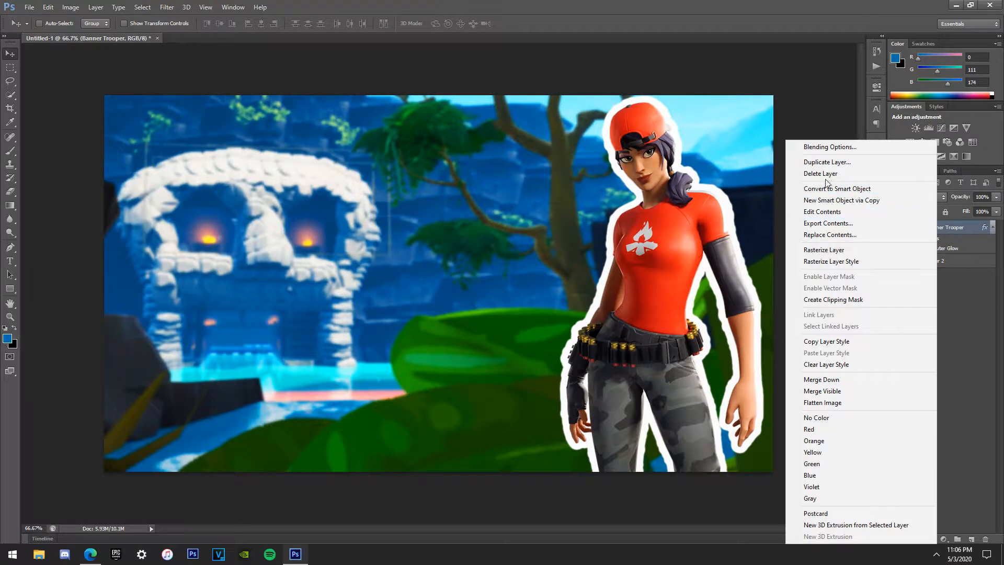
click(822, 114)
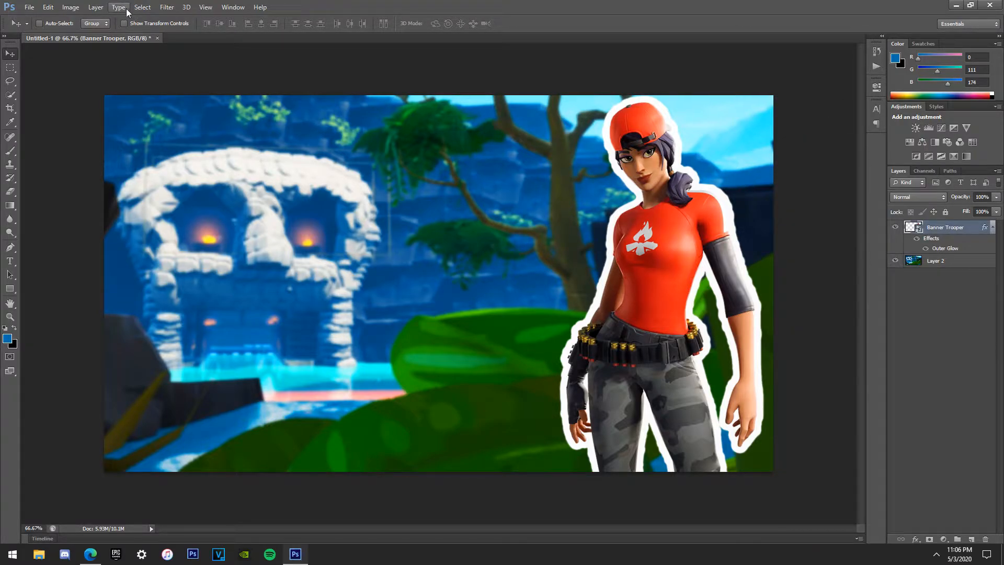
Add Shadows/Highlights to the character: shadows 49%, tonal width 52%, radius 68 px; highlights 33%, radius 70 px; color correction +35, midtone contrast +24
click(71, 7)
mouse_move(83, 35)
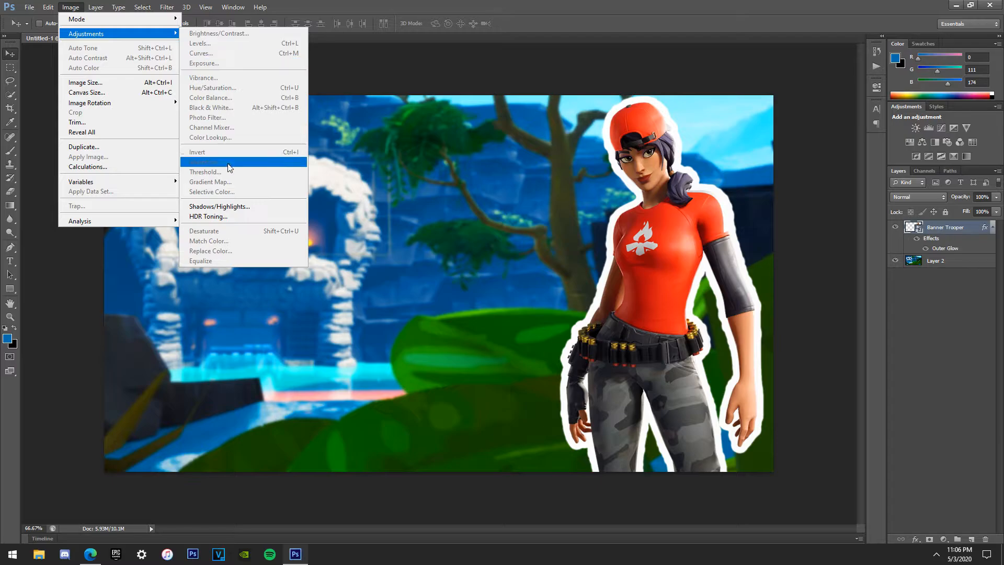
click(219, 207)
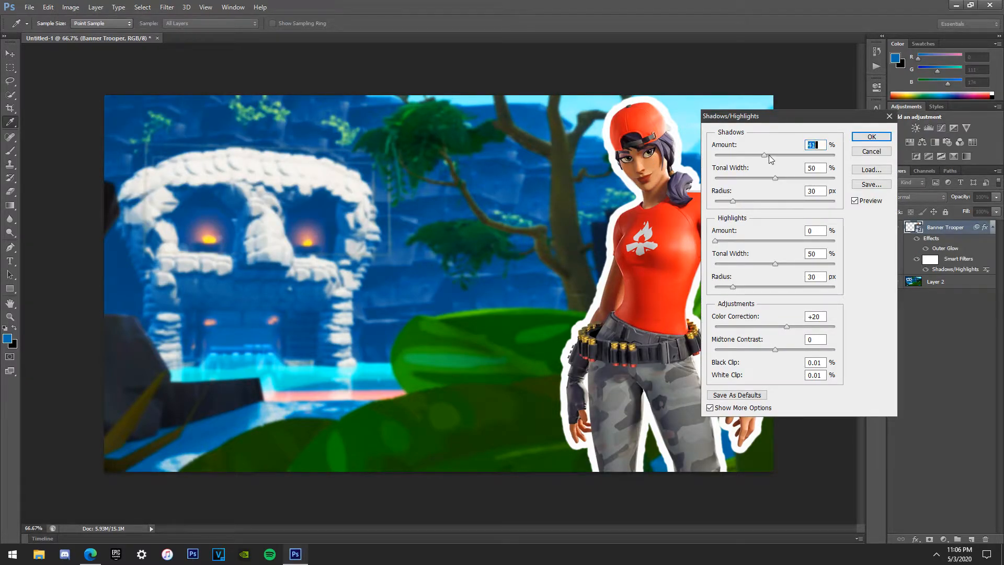
click(780, 177)
click(755, 201)
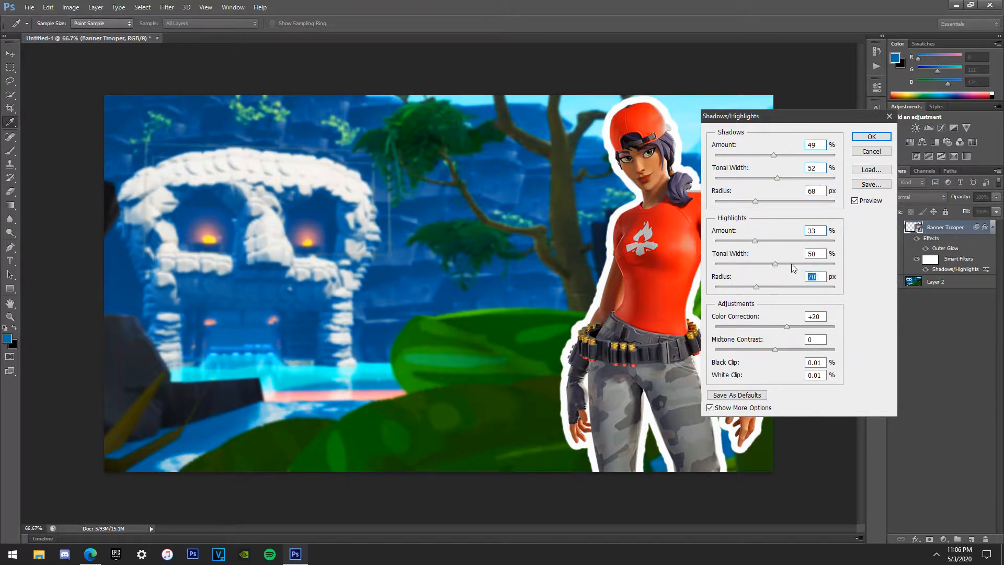
mouse_move(773, 348)
mouse_down()
mouse_move(808, 354)
mouse_move(792, 350)
mouse_up()
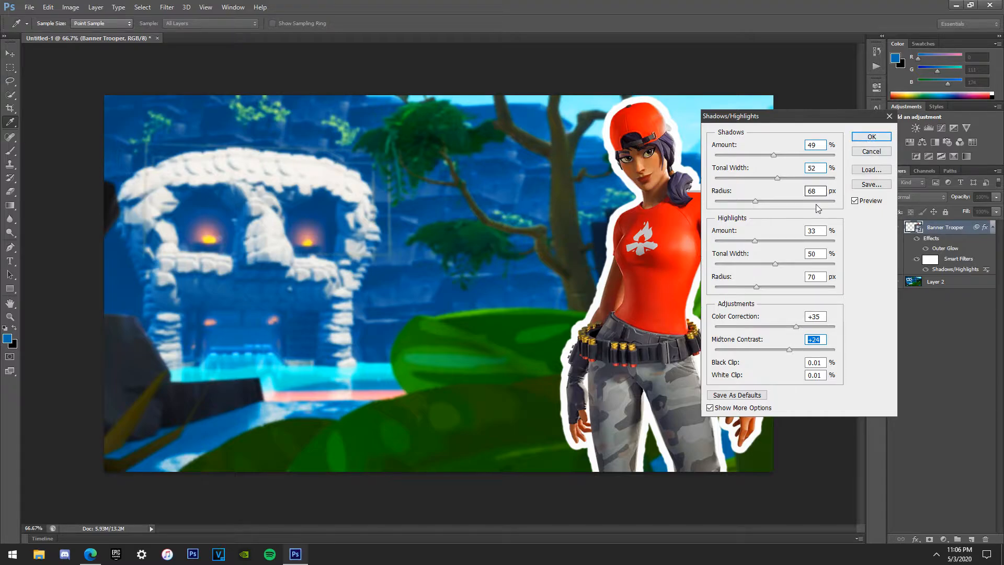
Raise the shadows amount to about 70% and tonal width to about 68% with radius 54 px, apply, and nudge the character right and down
drag(772, 155, 799, 155)
click(793, 178)
click(749, 201)
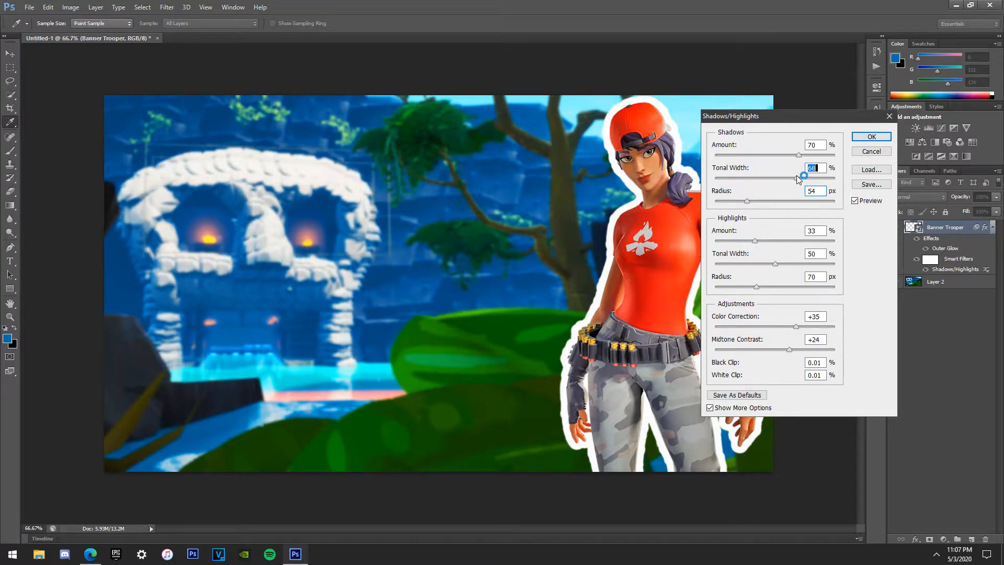
drag(797, 179, 792, 175)
drag(804, 153, 805, 153)
click(868, 139)
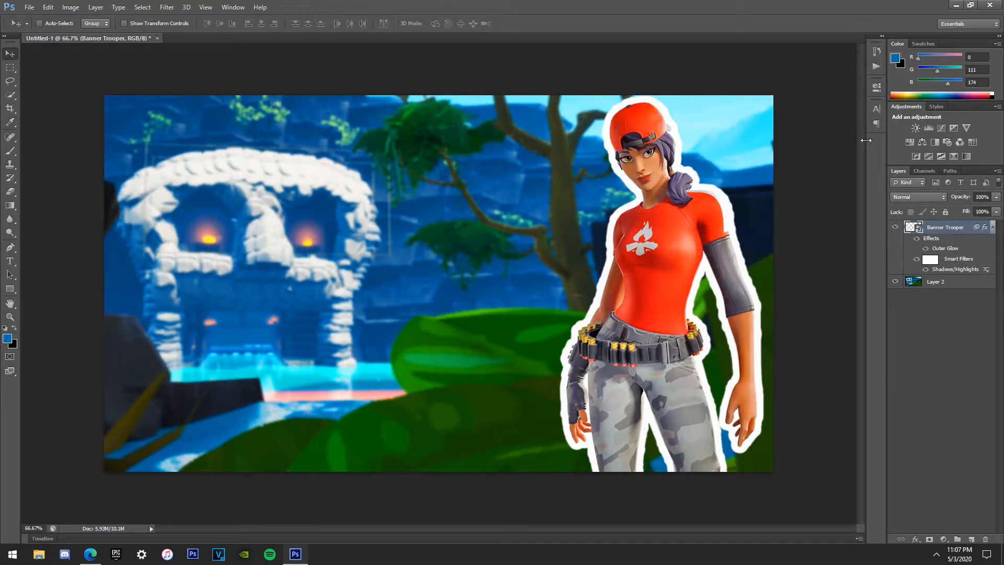
mouse_move(708, 264)
mouse_down()
mouse_move(713, 256)
mouse_move(712, 264)
mouse_up()
Add a new layer and enter the text "Make Thumbnails" in a large text box covering the scenery beside the character
click(971, 539)
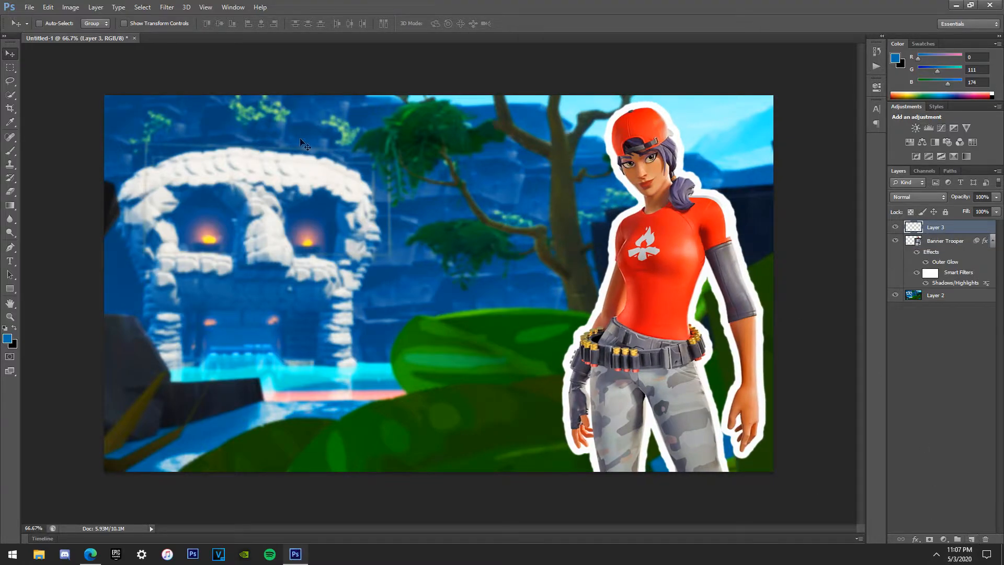
click(46, 9)
click(49, 10)
click(9, 261)
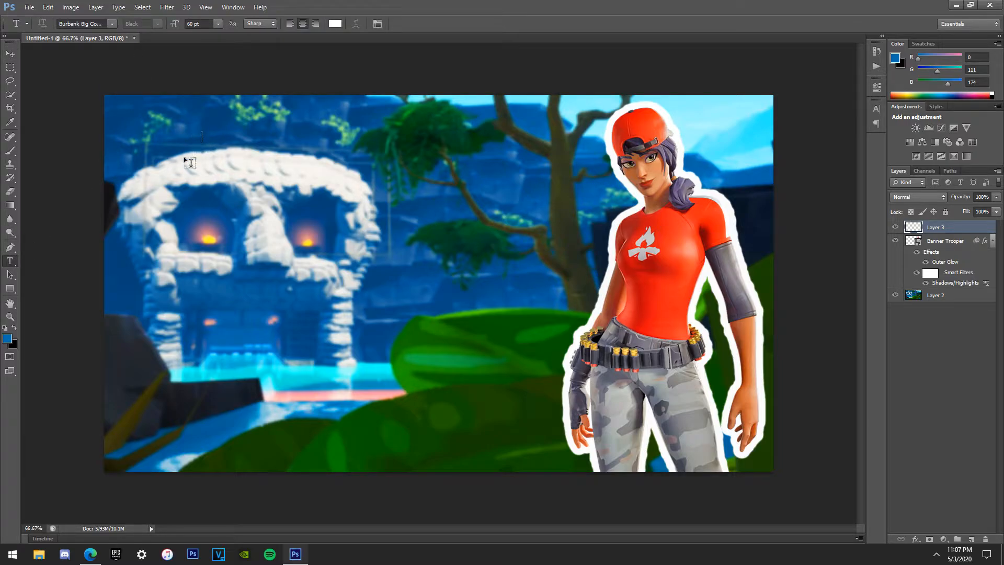
drag(146, 109, 561, 476)
text(H)
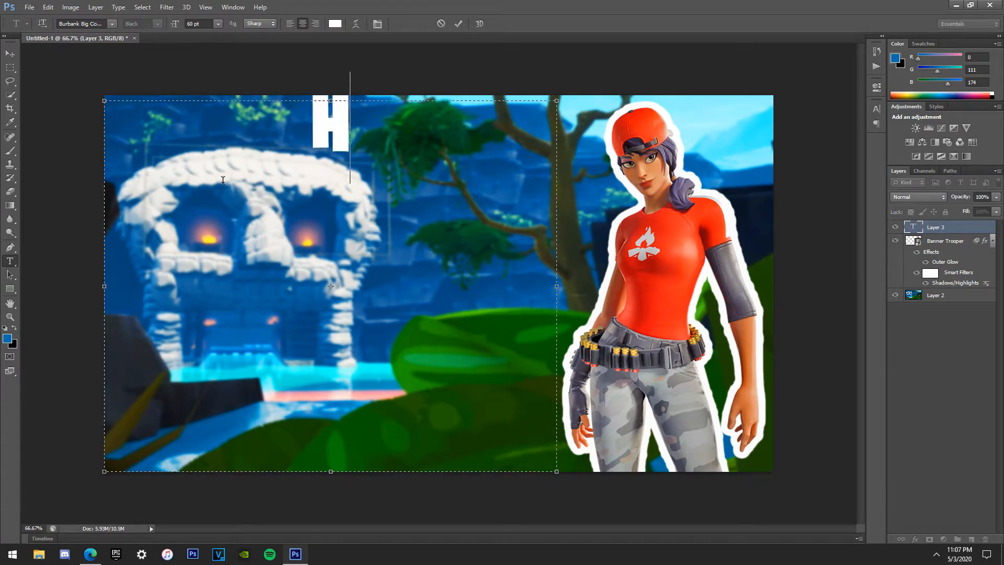
key(BackSpace)
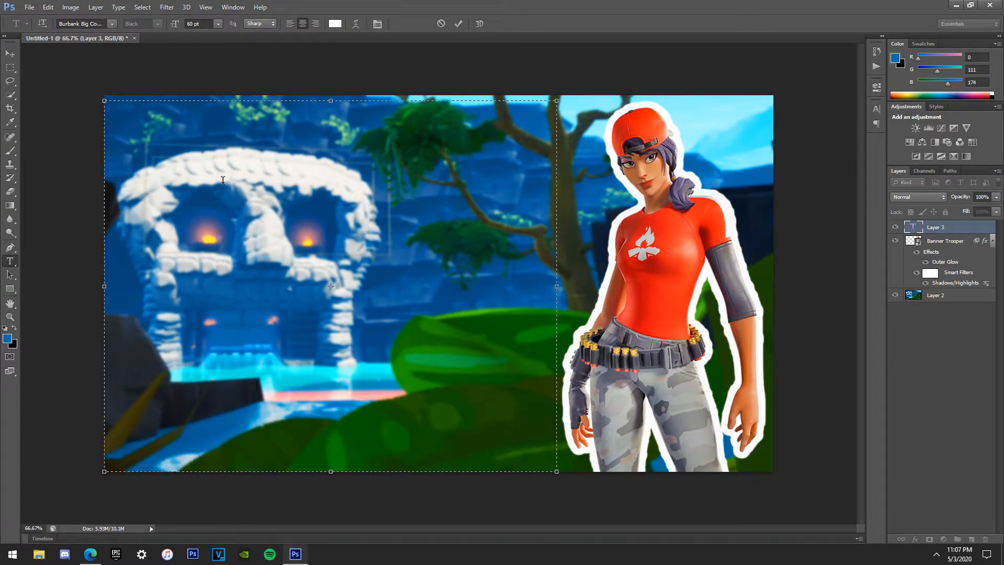
text(Make Th)
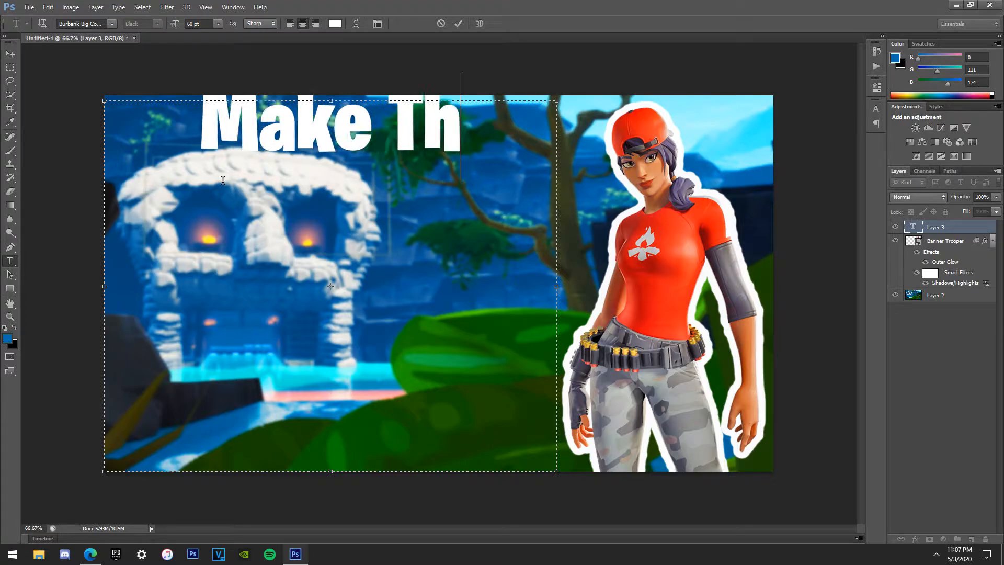
text(umbnail;)
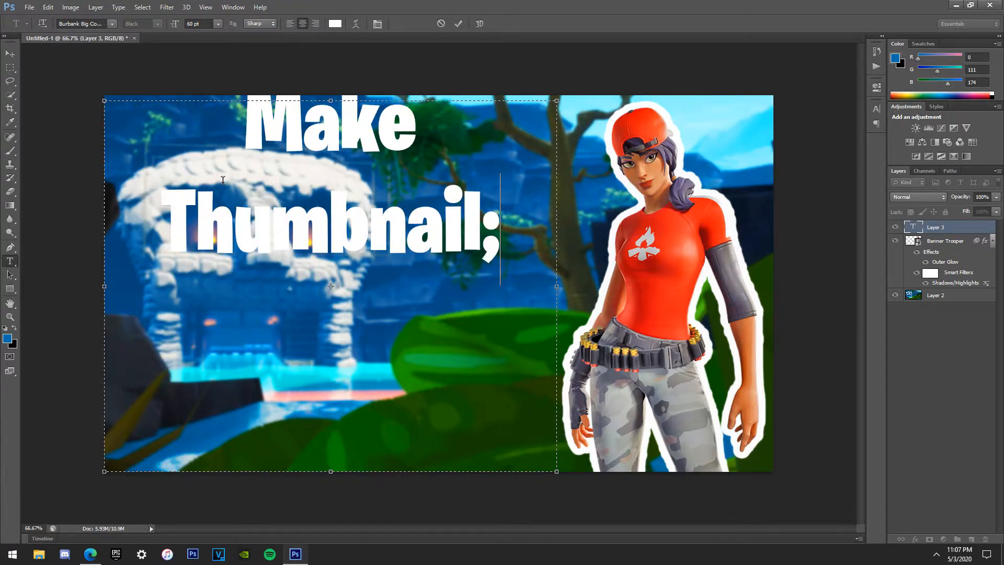
key(BackSpace)
text(s)
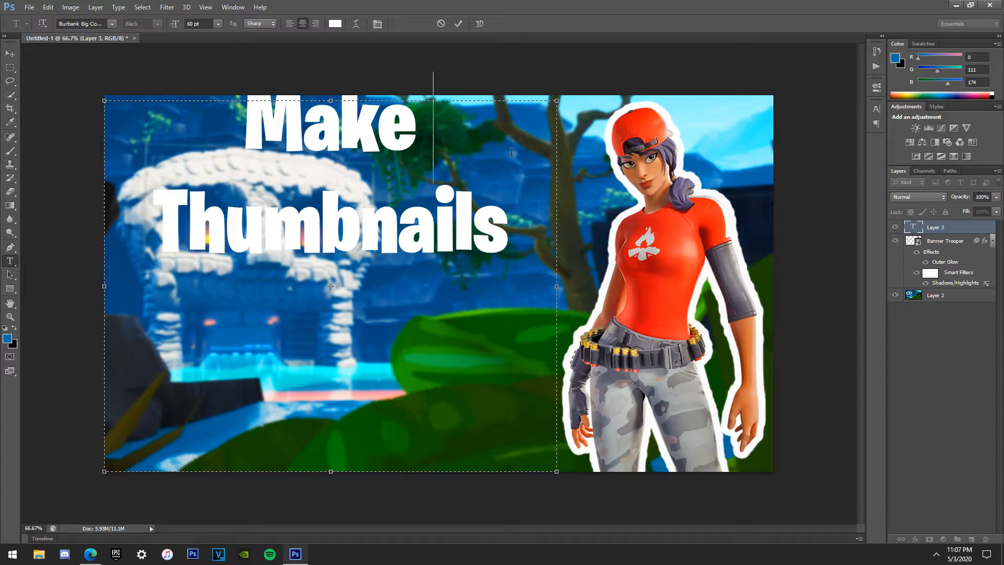
Insert "Free" after "Make" and "Fortnite" before "Thumbnails" in the title text
text(Free)
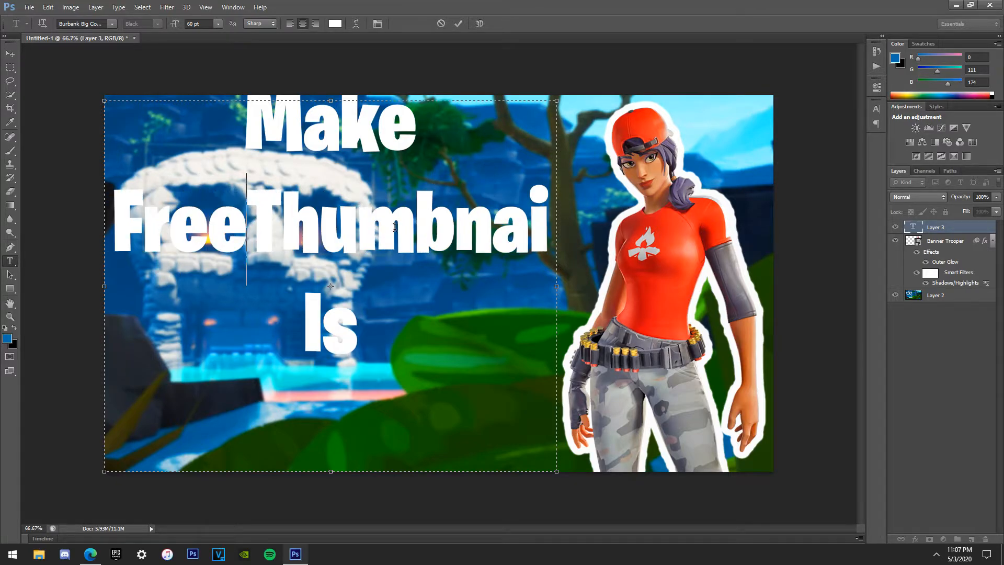
double_click(375, 211)
click(494, 237)
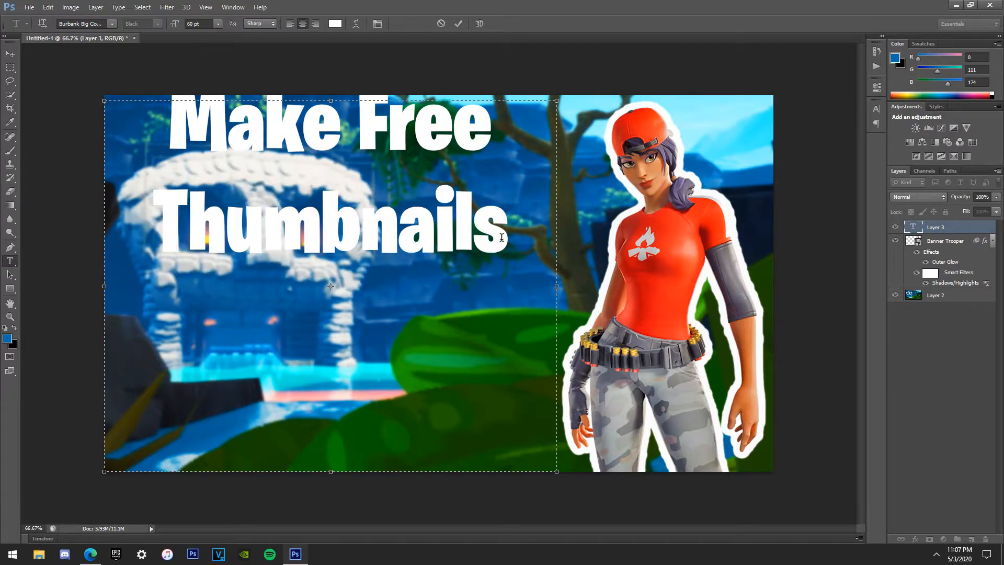
key(Home)
text(F)
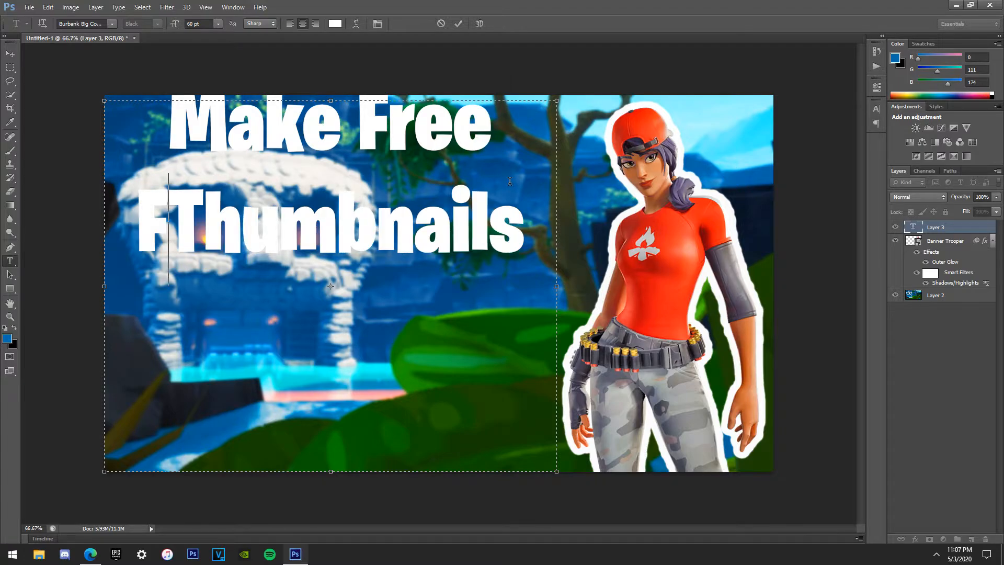
text(ortnite)
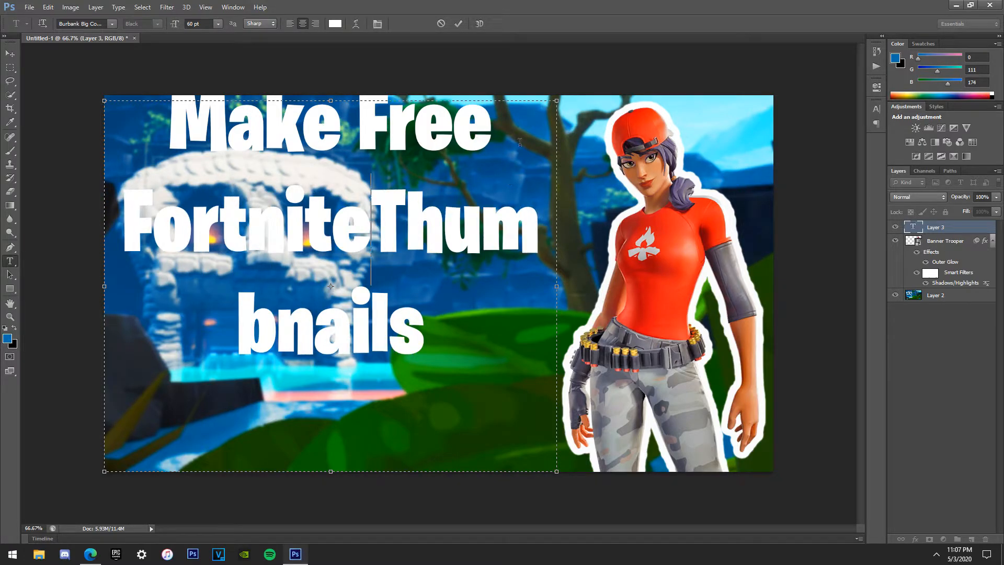
Move the title down and slightly left so that all three lines sit fully within the canvas
drag(508, 345, 149, 153)
click(9, 54)
drag(322, 221, 305, 240)
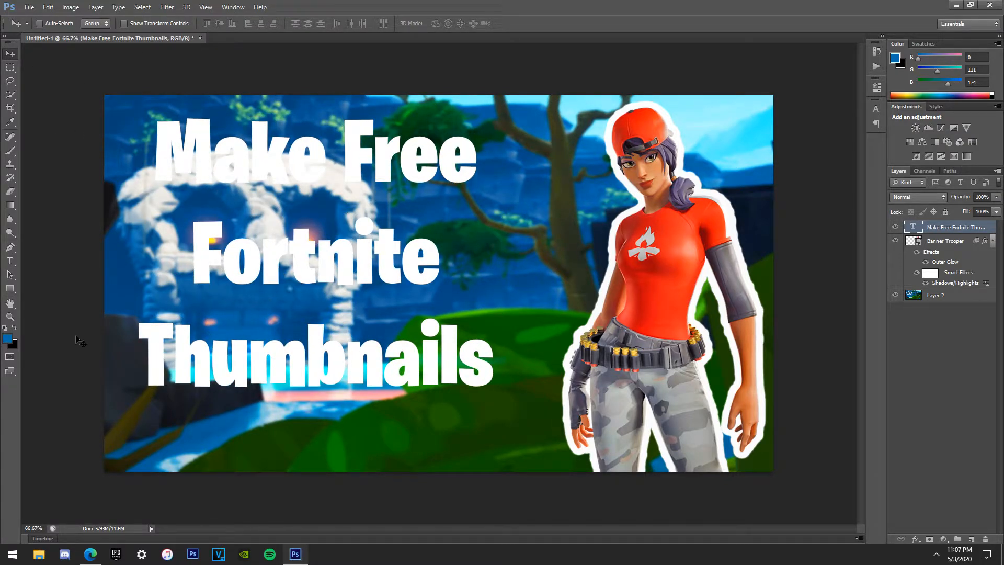
click(14, 265)
click(462, 354)
drag(495, 359, 172, 174)
click(129, 114)
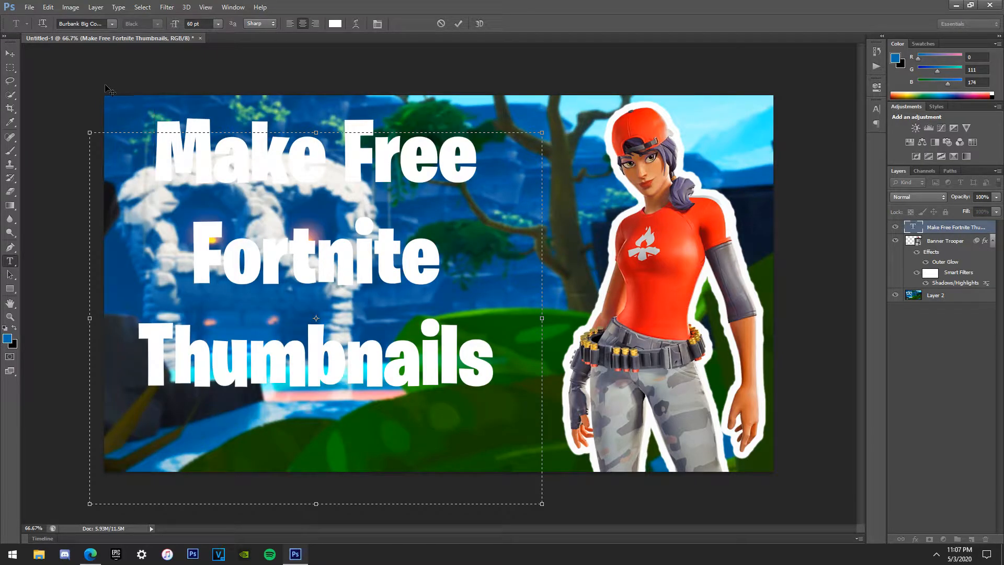
Commit the title text, shift it slightly down and left on the canvas, and add a drop shadow to its layer
click(10, 54)
drag(339, 229, 712, 287)
right_click(929, 227)
click(840, 139)
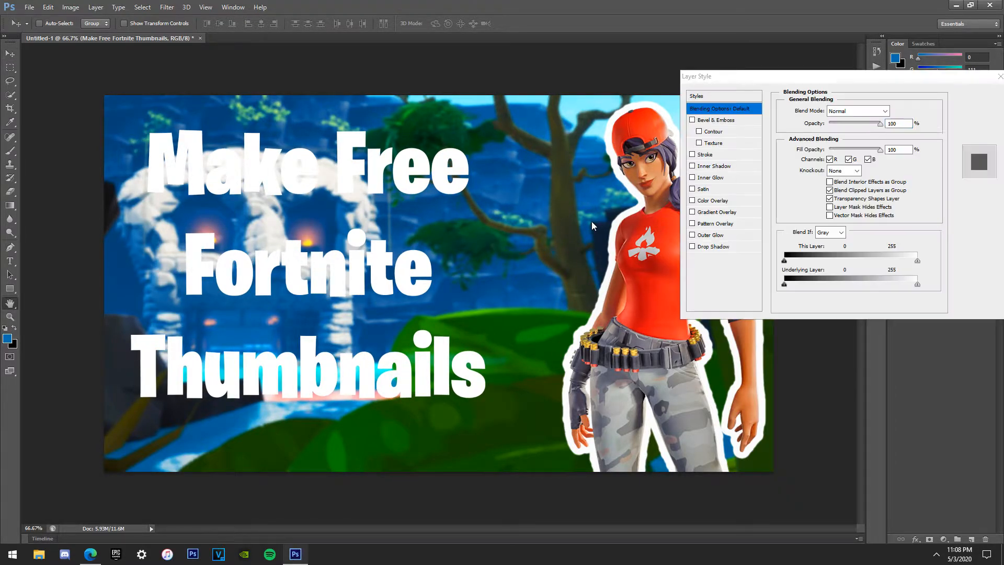
click(710, 247)
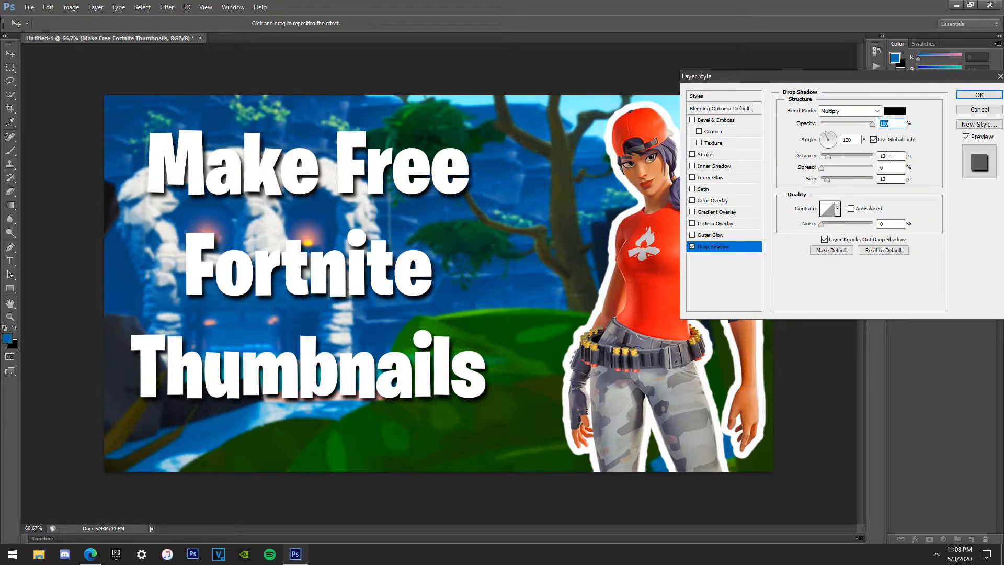
Set the title's drop shadow spread to 80% and its size to 25 px
click(890, 157)
text(80)
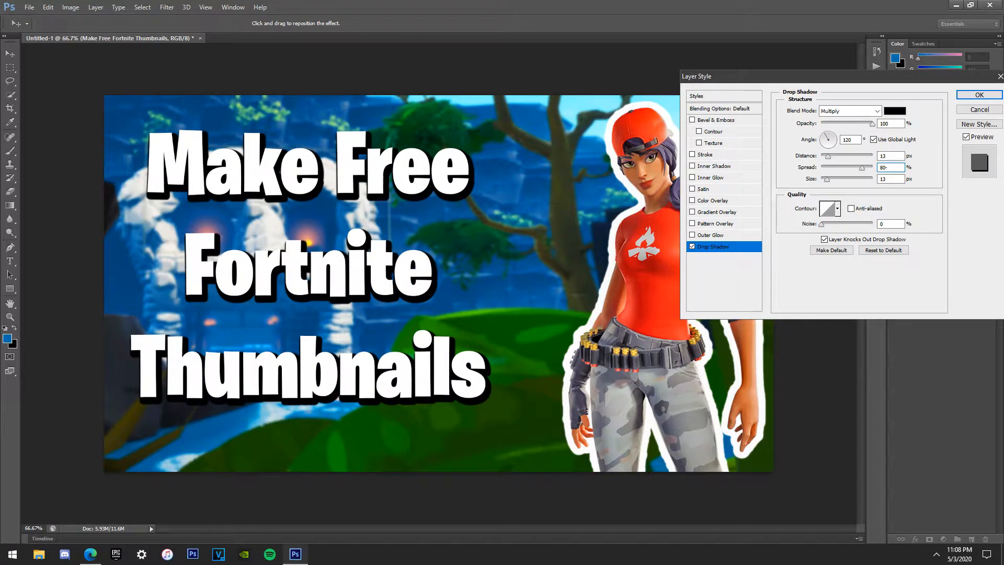
click(895, 180)
text(21)
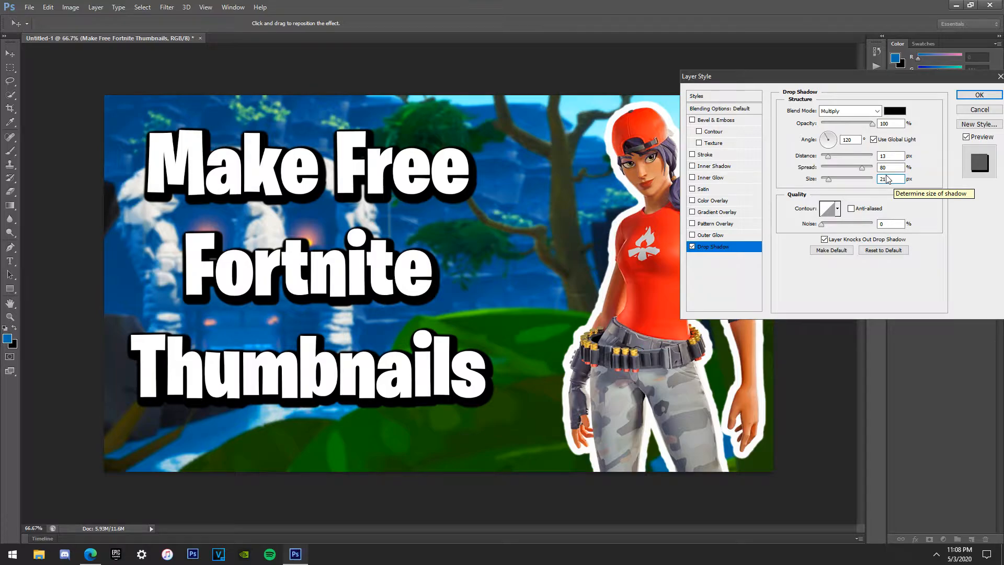
key(BackSpace)
text(5)
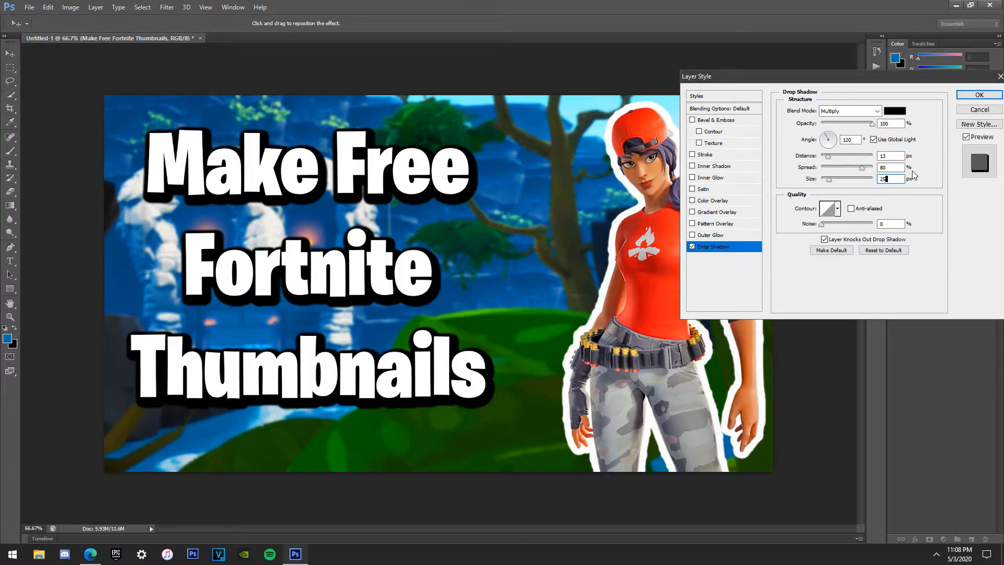
Raise the title's shadow spread to 87%, enlarge its size into a thick black outline, apply, and move the title slightly up
drag(864, 166, 832, 180)
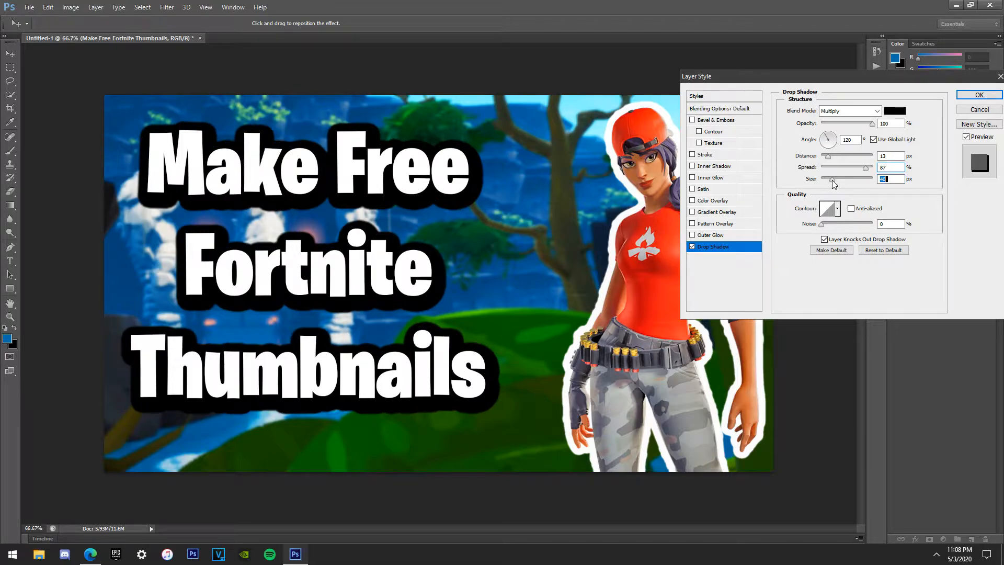
drag(830, 180, 831, 179)
drag(830, 180, 830, 181)
click(979, 95)
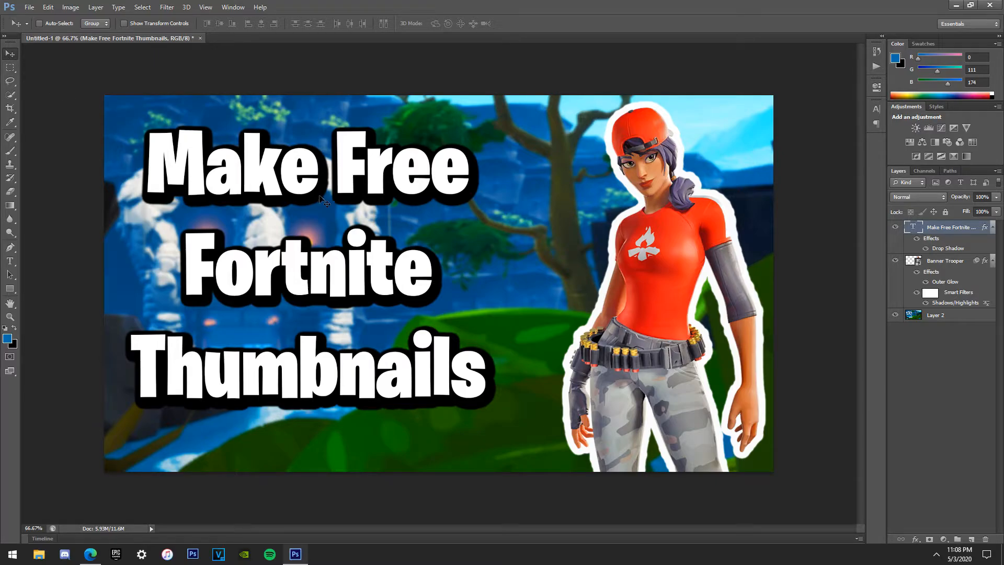
mouse_move(310, 282)
mouse_down()
mouse_move(313, 258)
mouse_move(311, 267)
mouse_up()
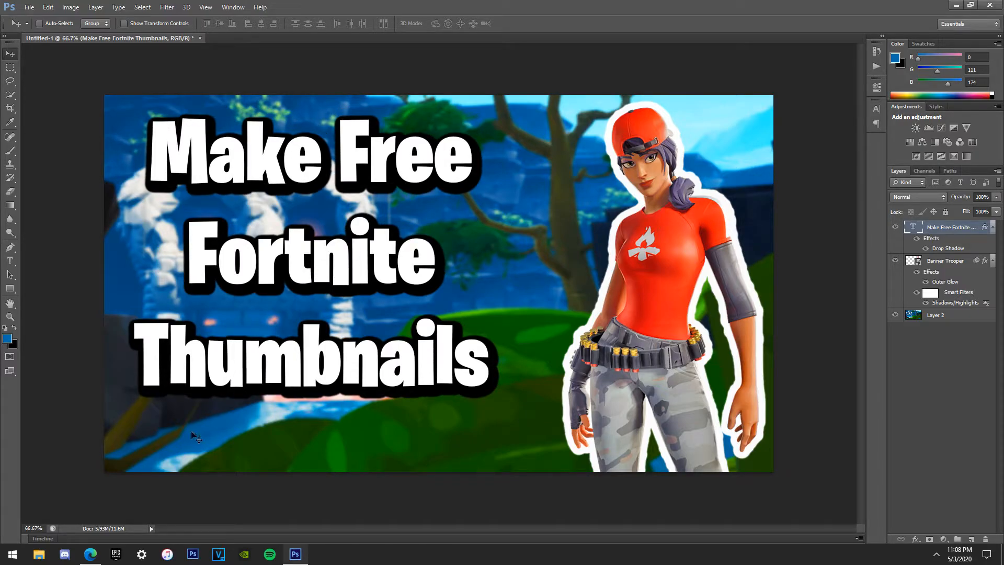
Switch to the browser, search Google Images for "photoshop icon png" in a new tab, and open the Adobe Photoshop CS6 icon preview
click(91, 553)
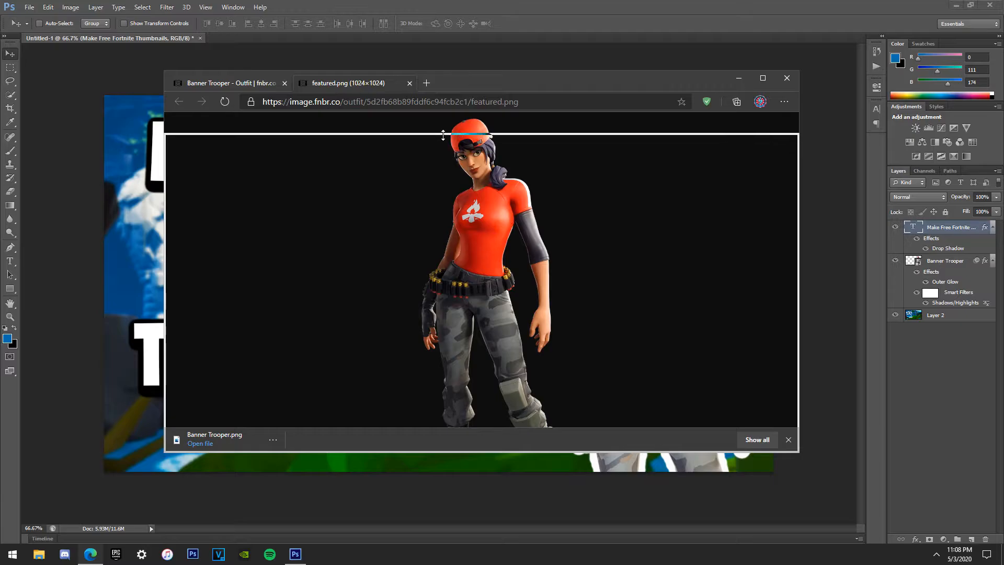
drag(468, 89, 424, 123)
click(389, 115)
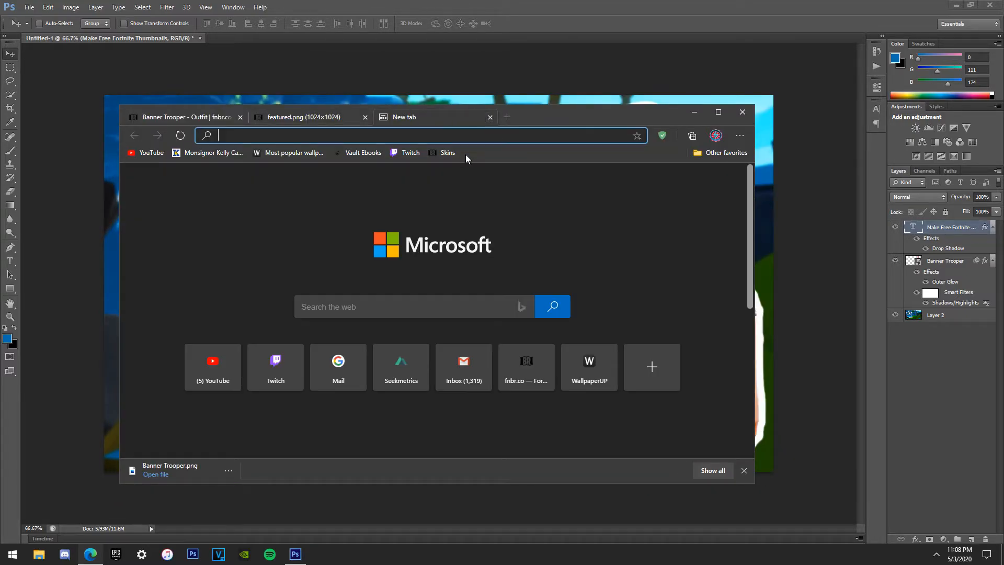
text(photoshop icon)
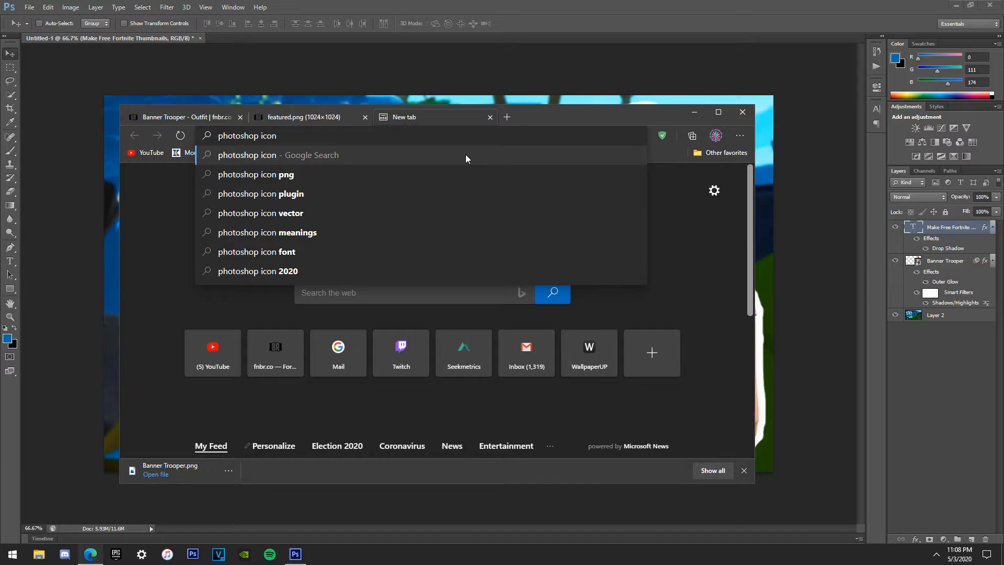
click(300, 174)
click(263, 199)
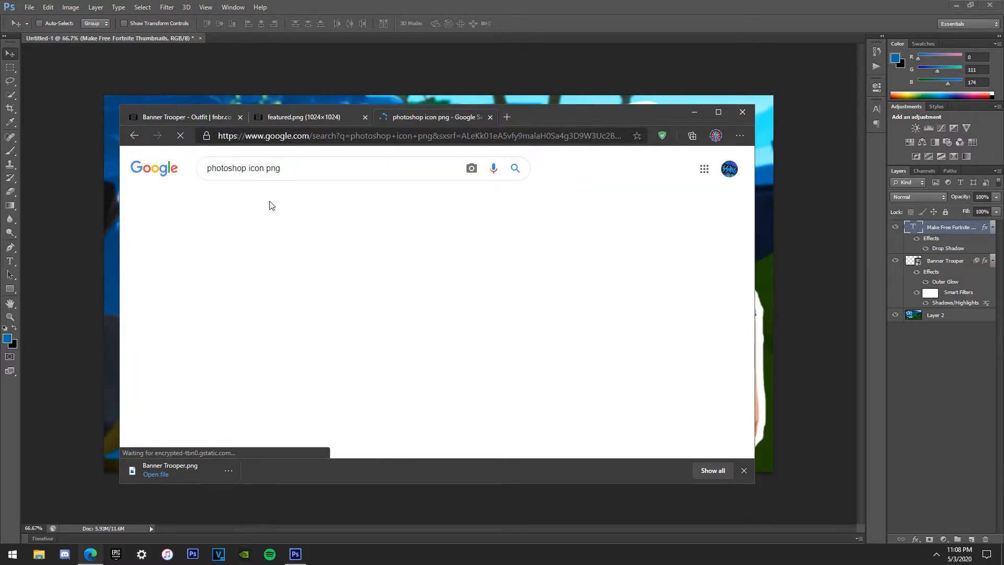
click(171, 311)
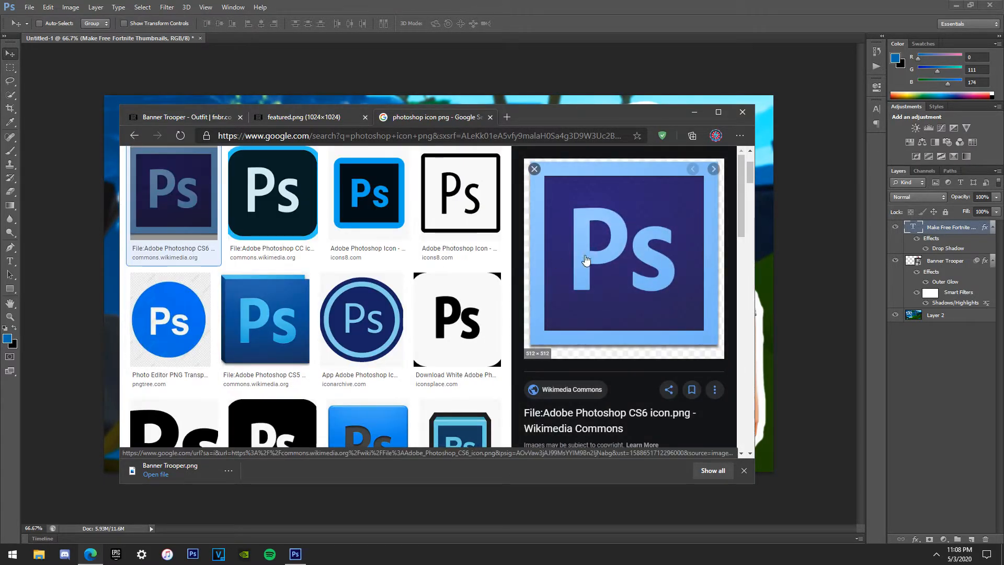
Save the icon image as Adobe_Photoshop_CS6_icon in the Graphics folder and return to Photoshop
right_click(623, 238)
click(680, 362)
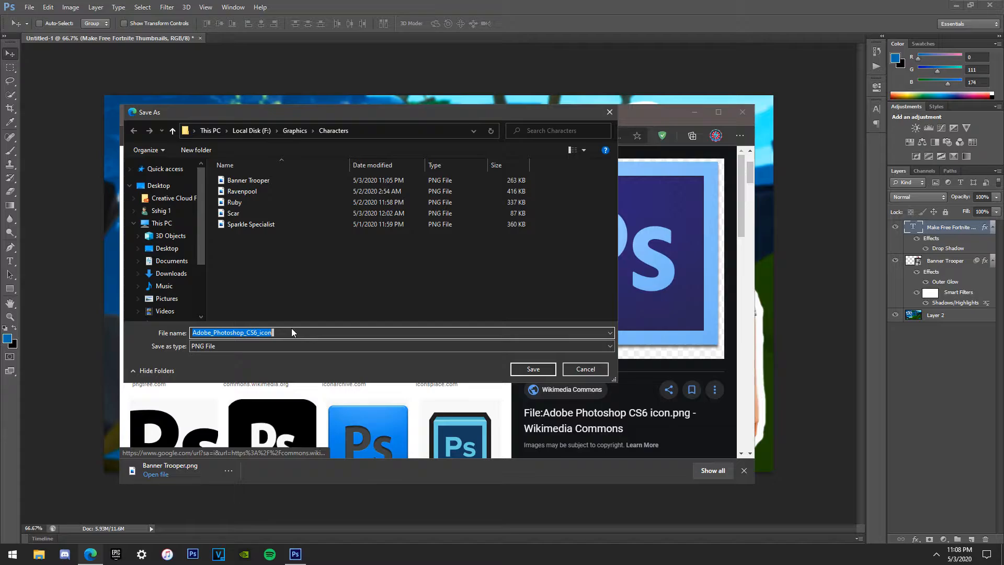
click(174, 167)
click(290, 222)
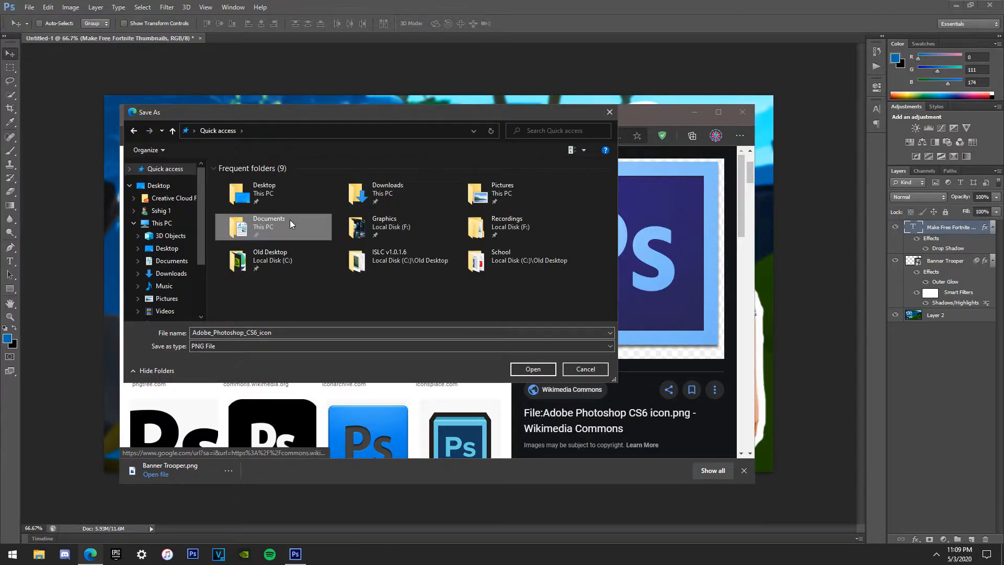
double_click(416, 236)
click(296, 332)
click(533, 369)
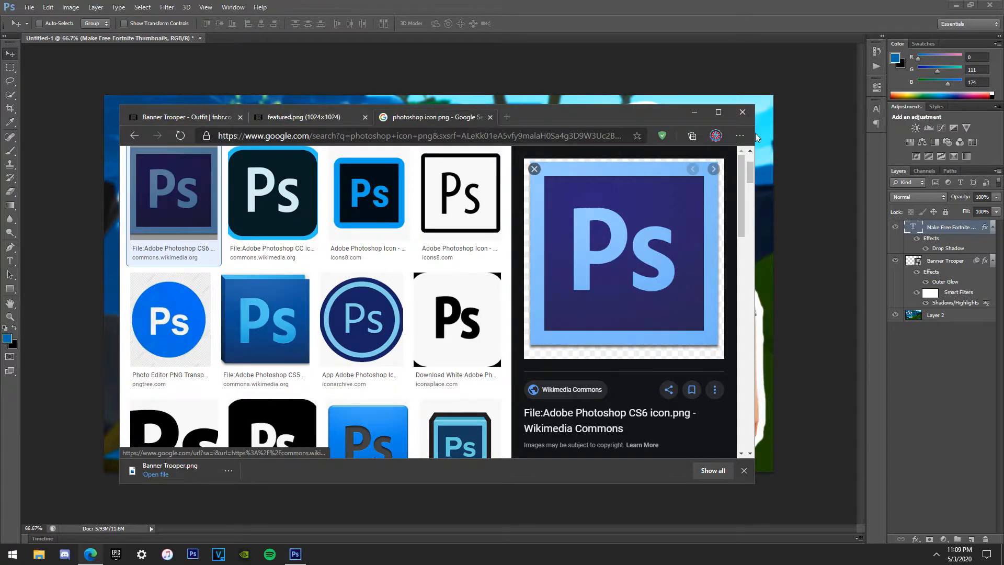
click(699, 110)
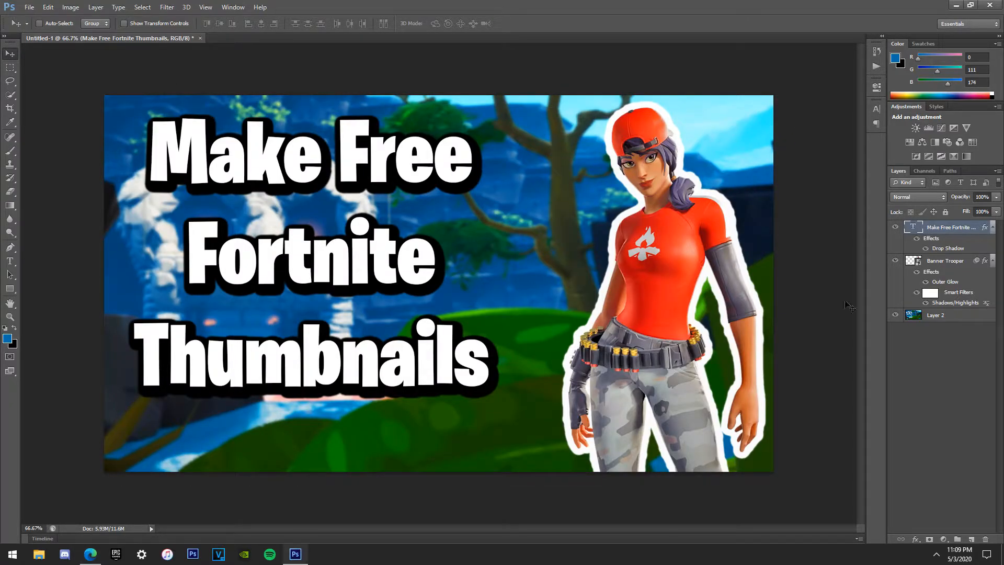
Add a new layer and place the Adobe_Photoshop_CS6_icon file from the Graphics folder into the thumbnail
click(971, 539)
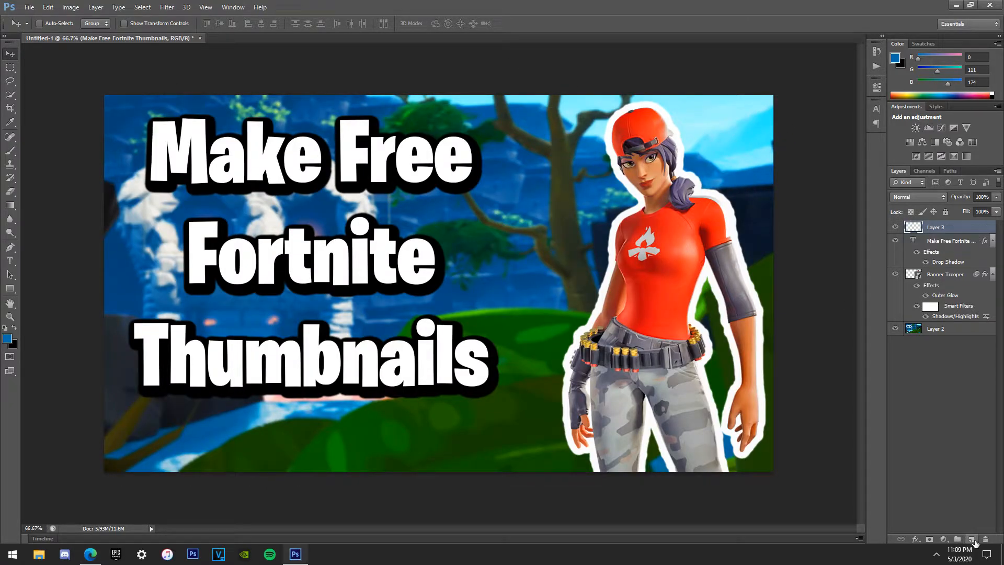
click(29, 7)
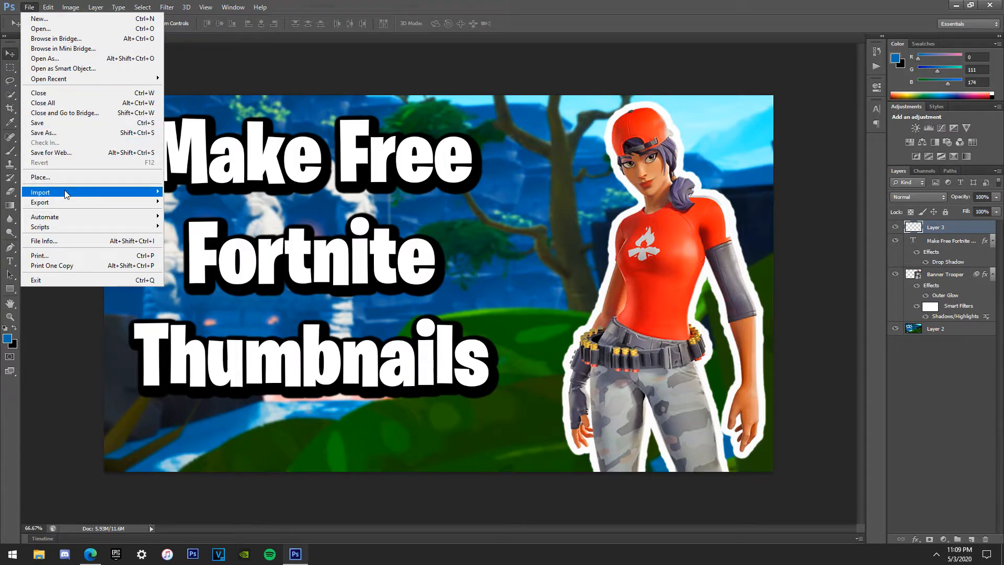
click(67, 176)
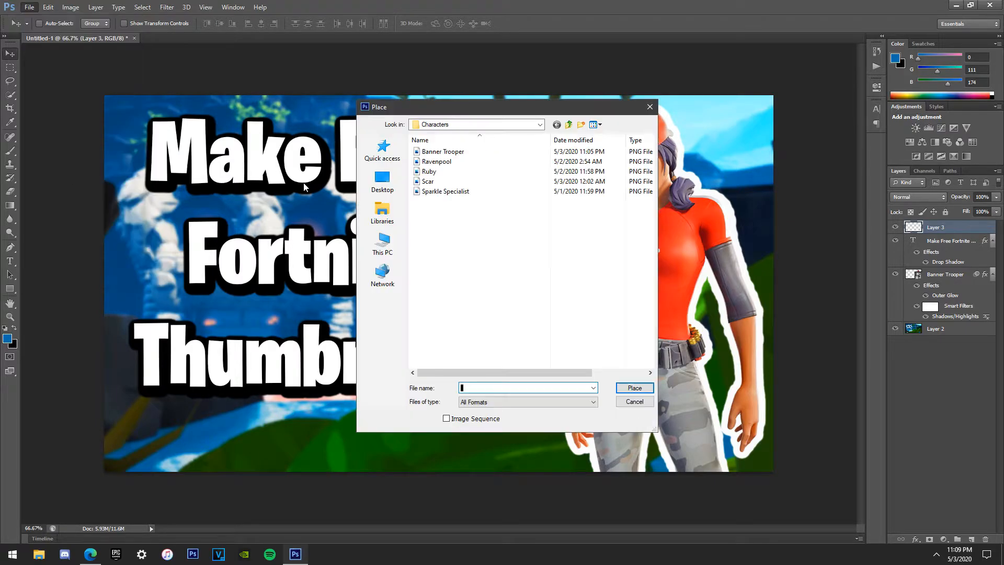
click(384, 149)
double_click(450, 215)
text(ad)
click(492, 398)
click(622, 387)
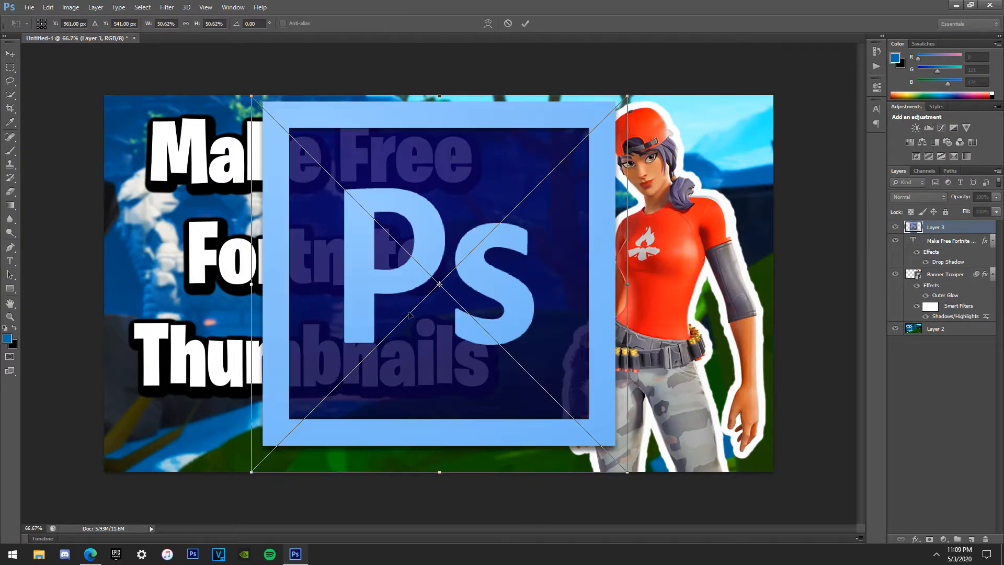
Scale the Photoshop icon down to about 11.6%, position it in the thumbnail's lower-left corner, and commit the placement
drag(247, 93, 521, 365)
drag(577, 434, 529, 444)
drag(473, 377, 505, 343)
drag(536, 375, 744, 139)
drag(705, 97, 678, 69)
mouse_move(744, 120)
mouse_down()
mouse_move(752, 133)
mouse_move(739, 125)
mouse_up()
drag(676, 82, 97, 387)
drag(147, 414, 190, 394)
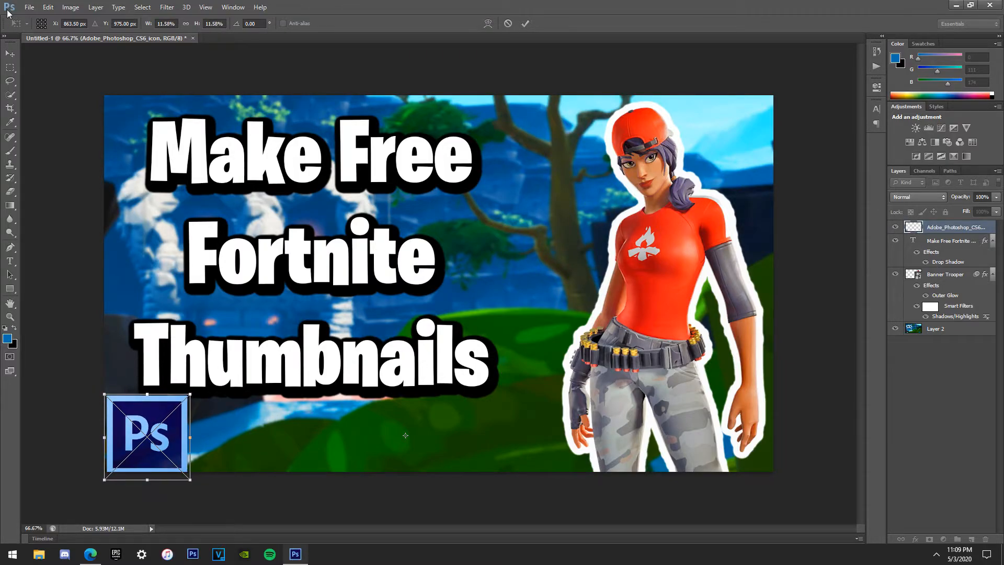
click(9, 52)
key(Return)
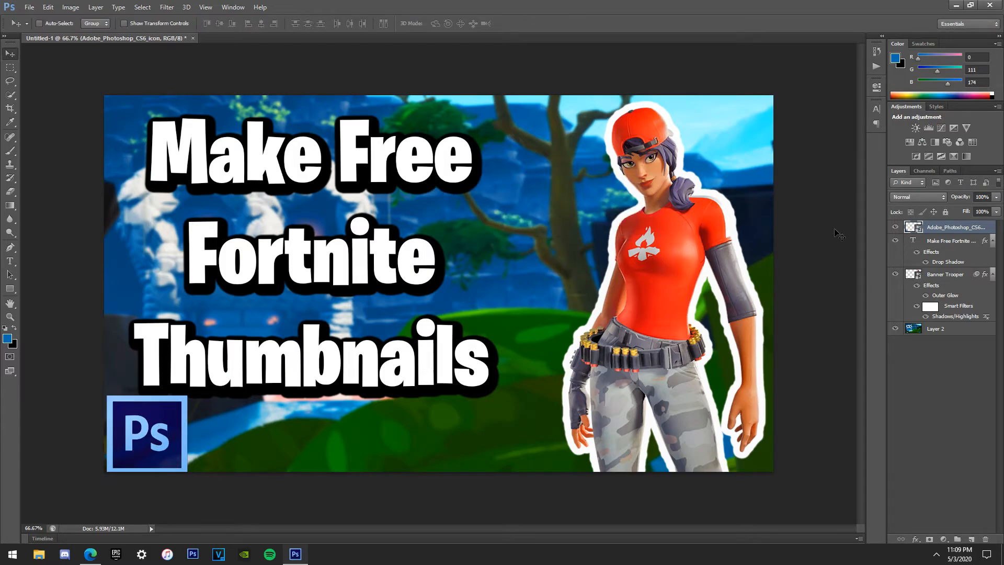
Move the title up and right toward the character, and nudge the Photoshop icon slightly away from the canvas corner
click(944, 241)
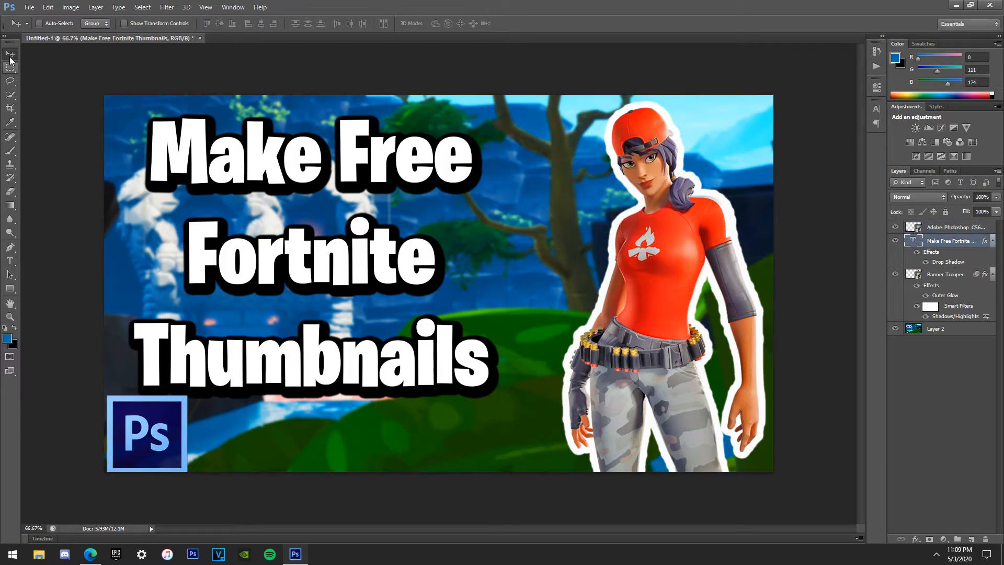
drag(241, 161, 308, 166)
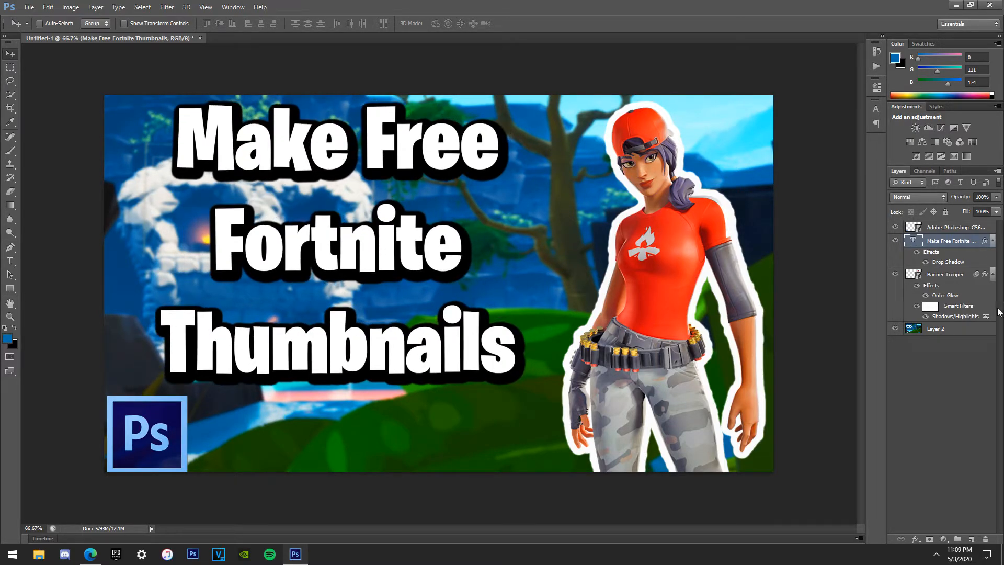
click(947, 228)
drag(145, 439, 152, 435)
Give the Photoshop icon a white outer glow with 100% opacity, 76% spread and about 24 px size
right_click(940, 228)
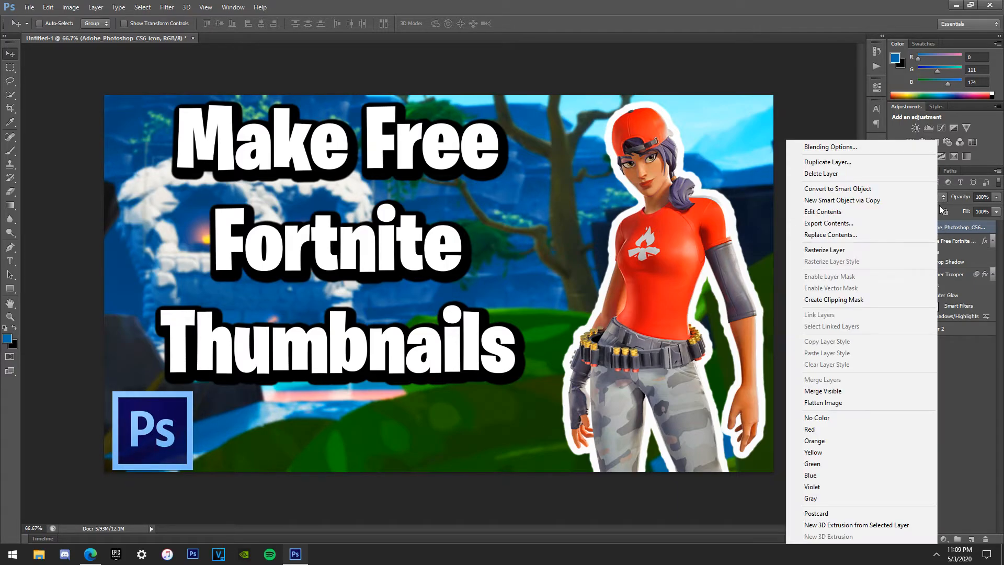
click(824, 147)
click(692, 235)
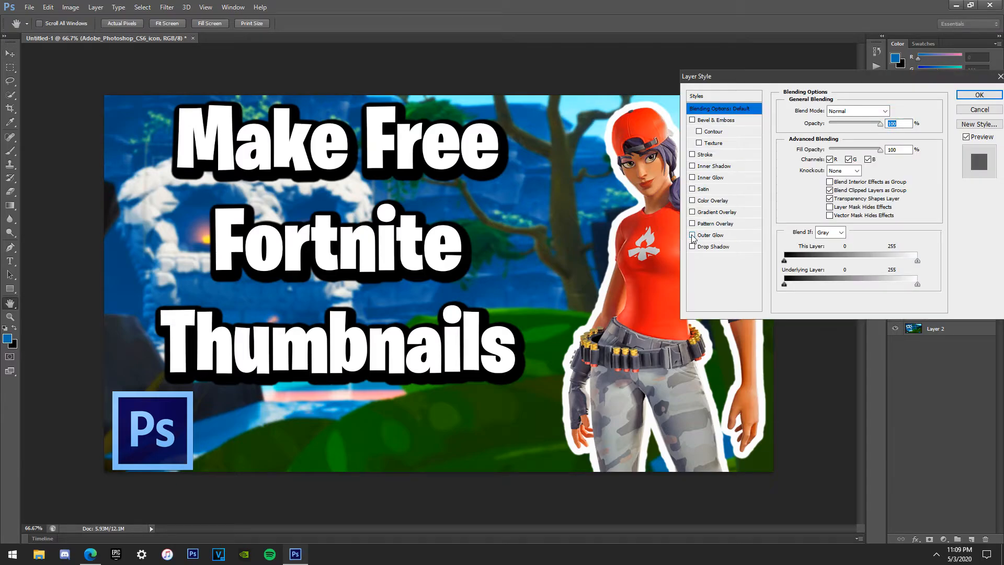
click(710, 235)
drag(860, 124, 872, 123)
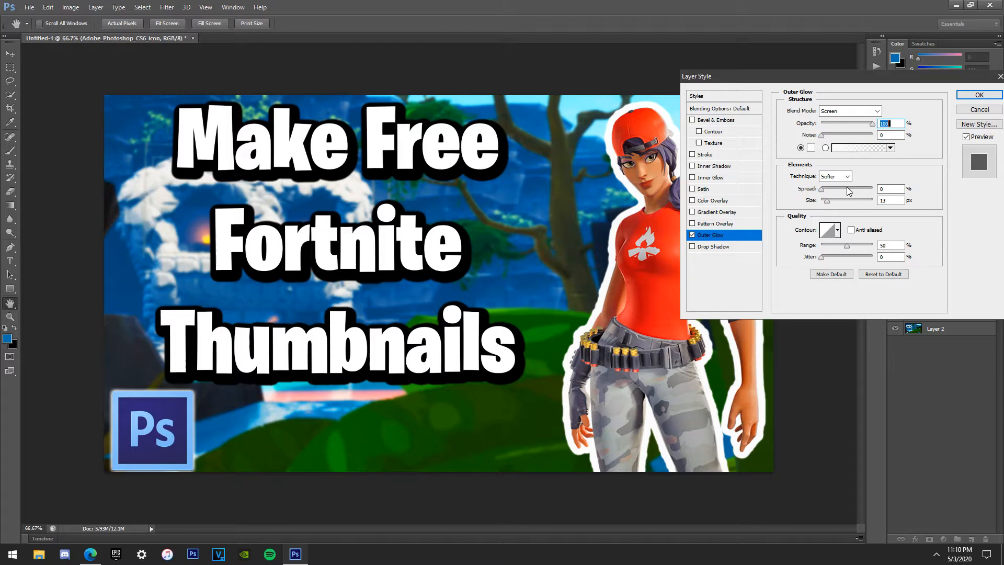
mouse_move(824, 193)
mouse_down()
mouse_move(863, 194)
mouse_move(831, 207)
mouse_up()
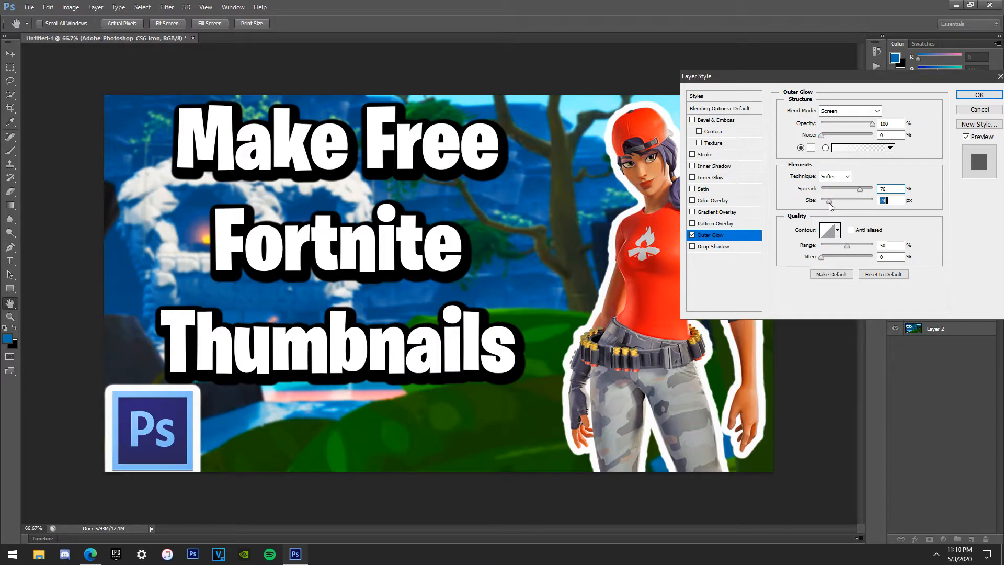
click(978, 95)
right_click(947, 221)
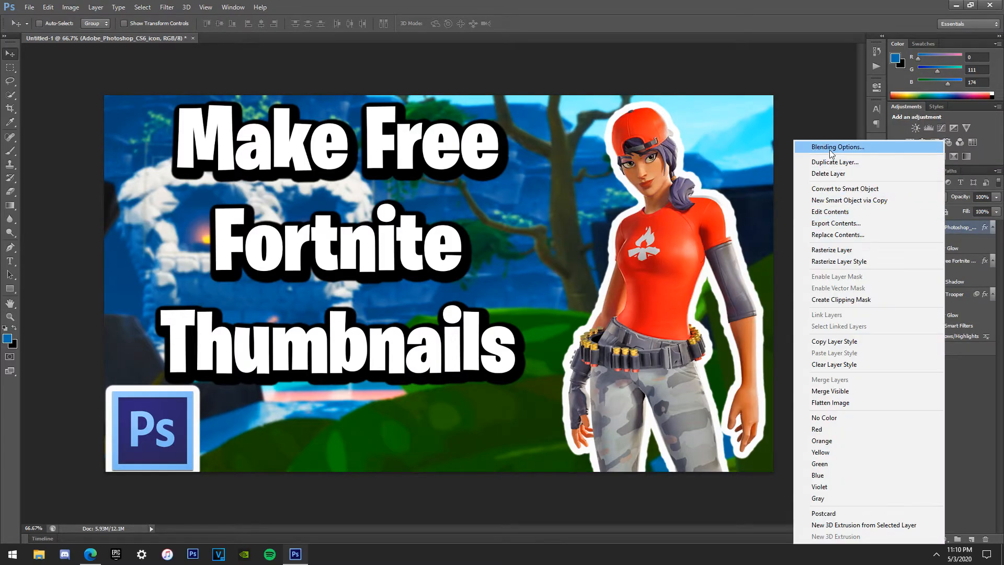
click(613, 203)
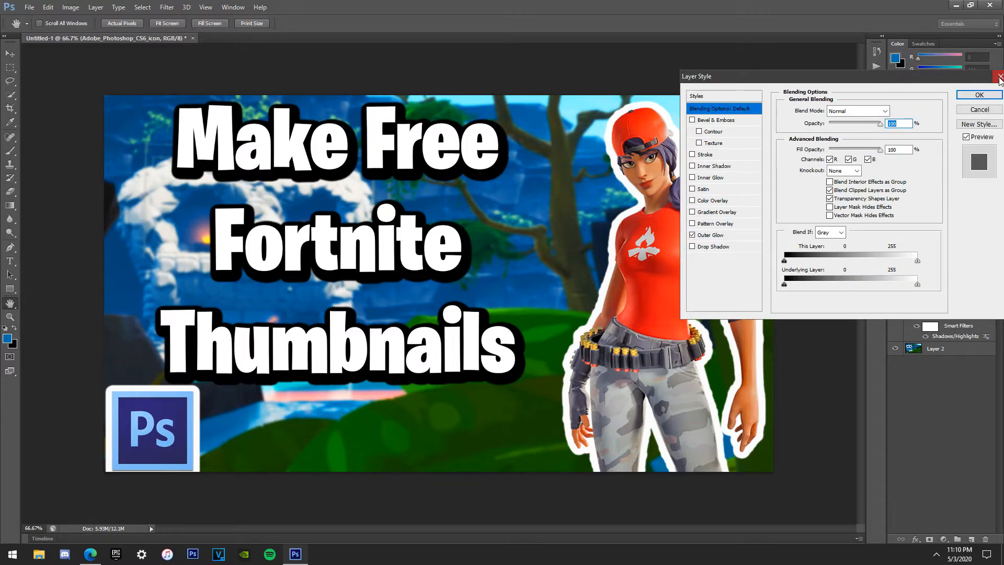
click(977, 147)
Start a Shadows/Highlights adjustment on the Photoshop icon with shadows at 70% amount, 63% tonal width and 102 px radius
click(71, 8)
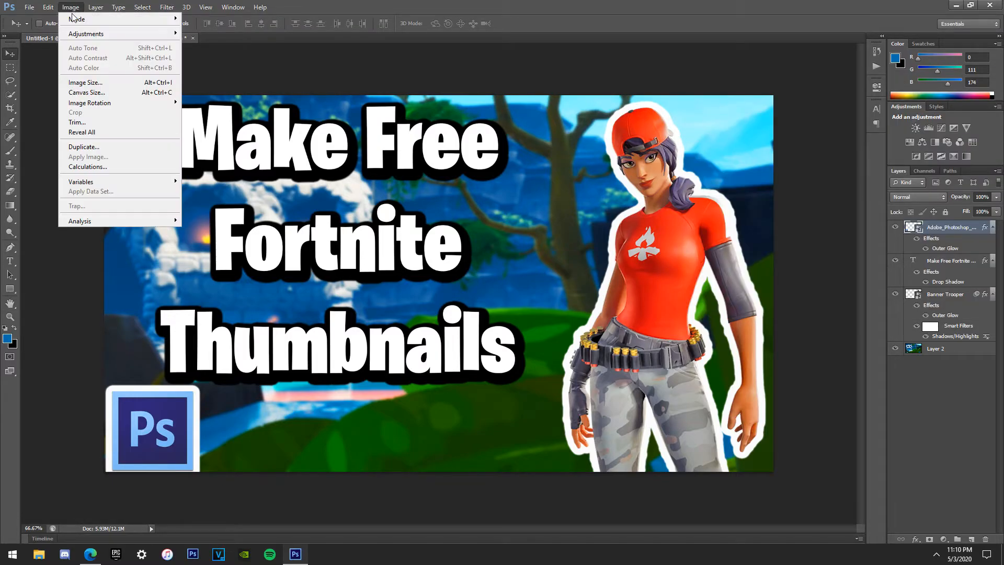
mouse_move(89, 34)
click(243, 207)
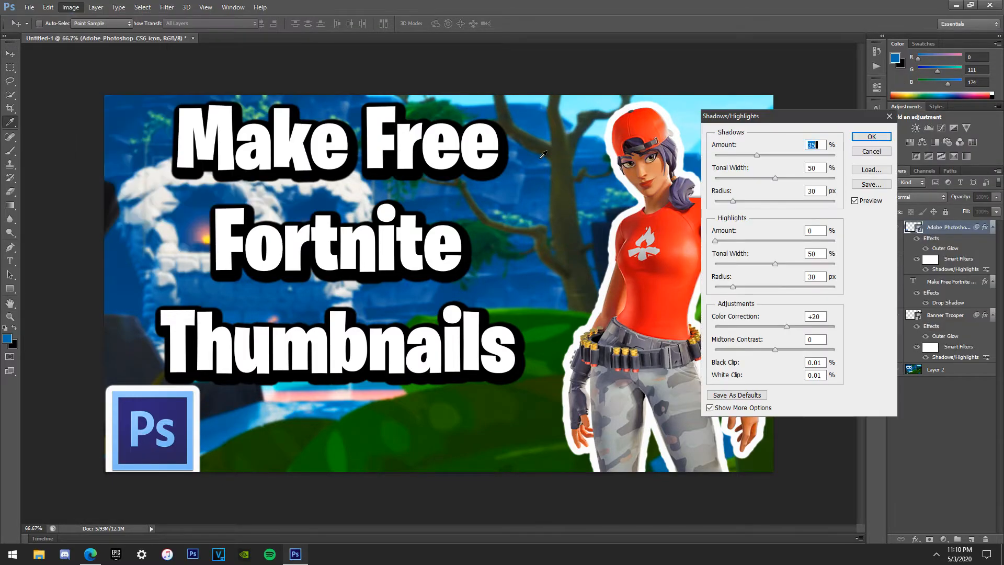
drag(759, 156, 782, 154)
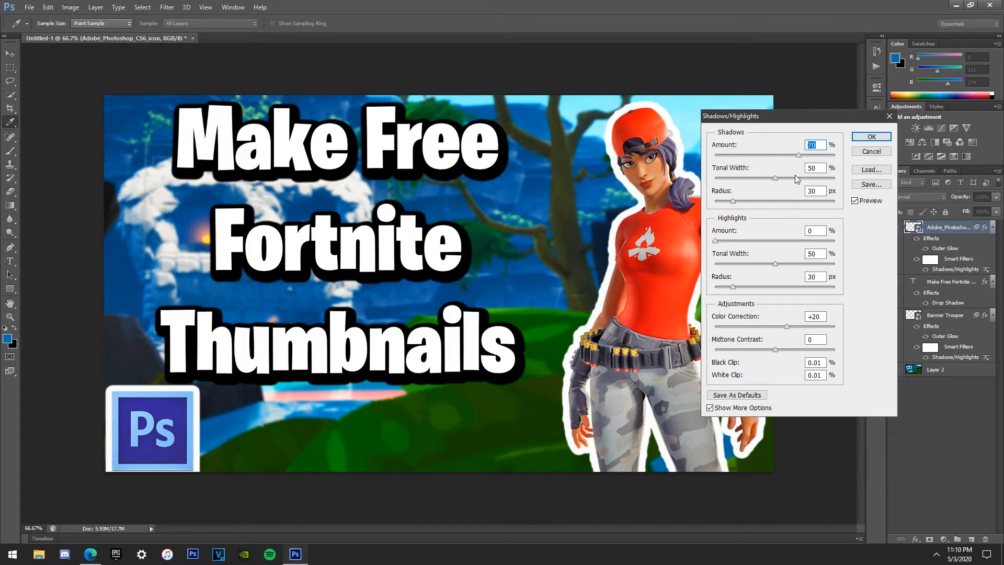
drag(734, 201, 775, 203)
Set the icon's highlights to 59% amount, 62% tonal width and 89 px radius, with color correction and midtone contrast at +49
drag(714, 241, 789, 264)
drag(732, 287, 767, 287)
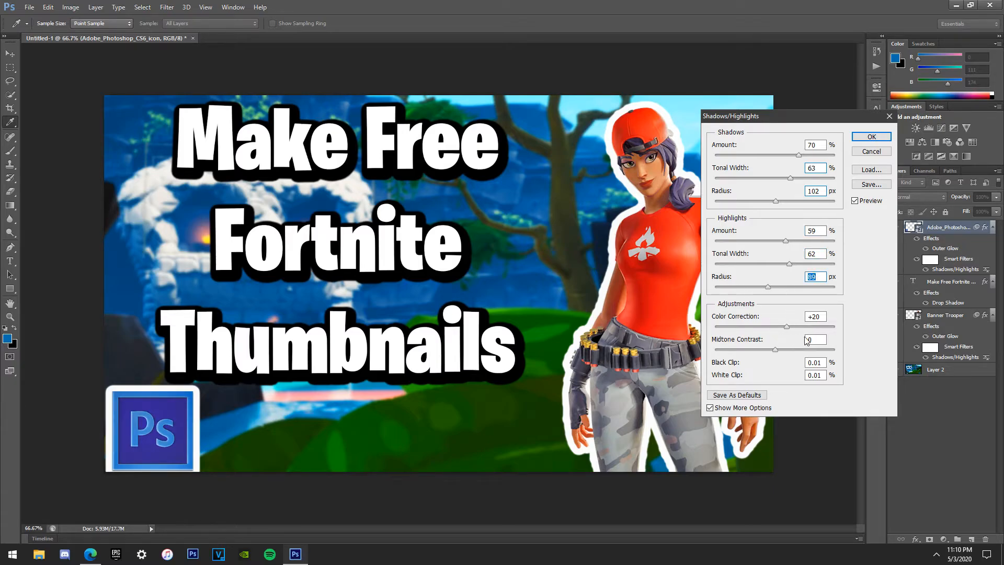
drag(786, 326, 798, 325)
drag(793, 349, 804, 349)
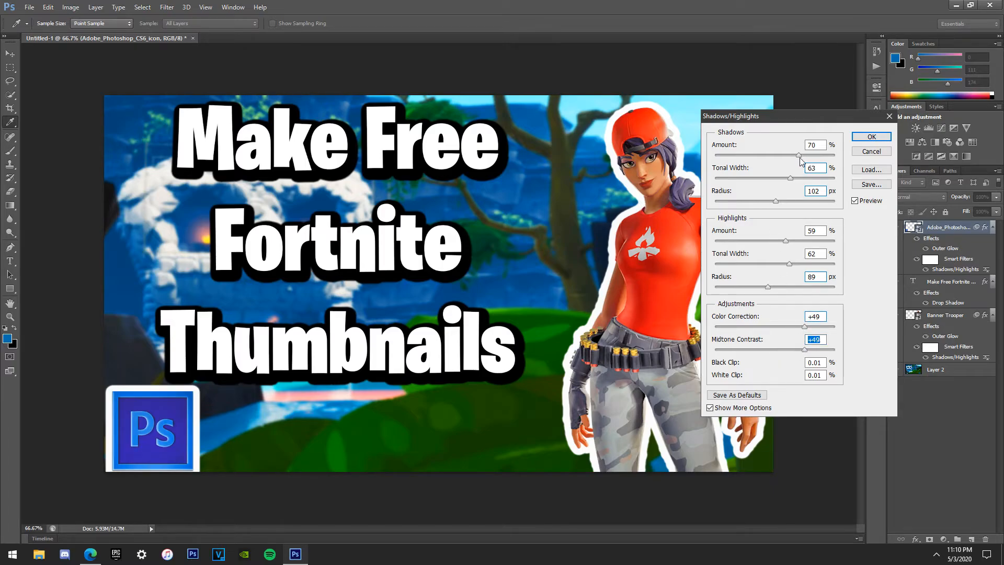
Refine and apply the adjustment: shadows 77% and 70% width with larger radius, highlights 45% width and 13 px radius, color +42, midtone +39
drag(776, 240, 768, 265)
click(785, 241)
drag(804, 327, 798, 349)
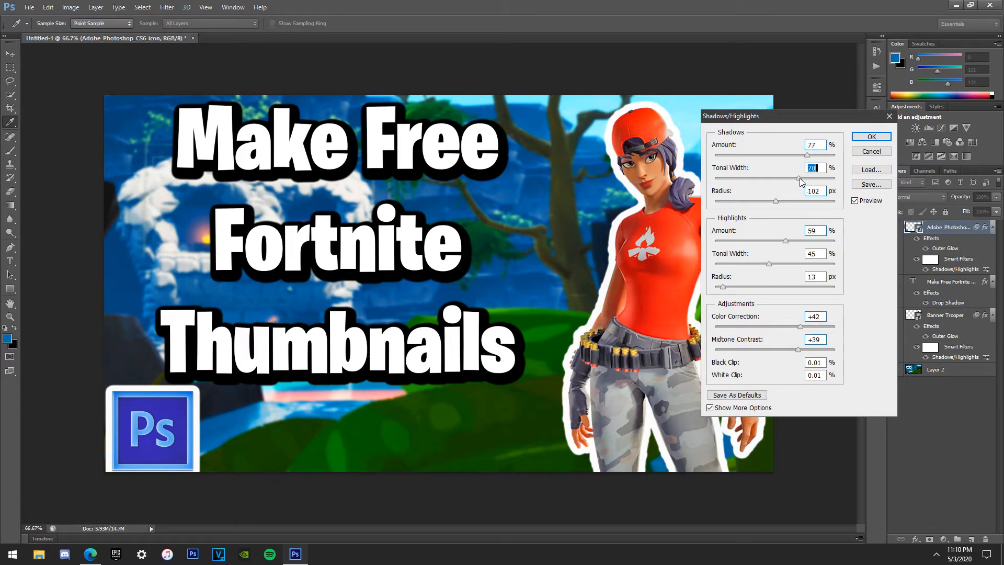
drag(778, 201, 788, 200)
click(871, 137)
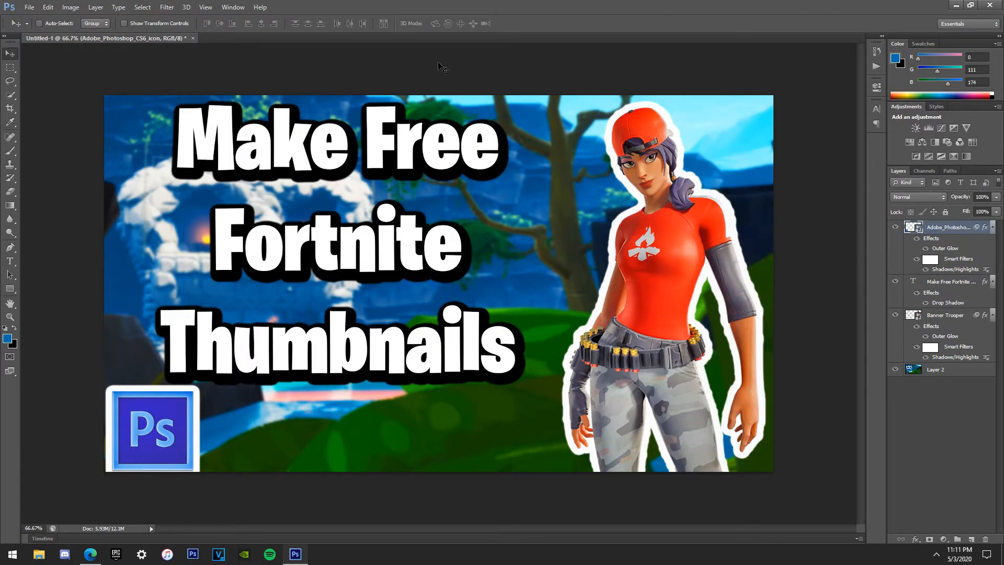
Save the project as a Photoshop file named Make Fortnite Thumbs in the Thumbnails folder inside Graphics, keeping Maximize Compatibility on
click(42, 8)
click(54, 138)
click(383, 149)
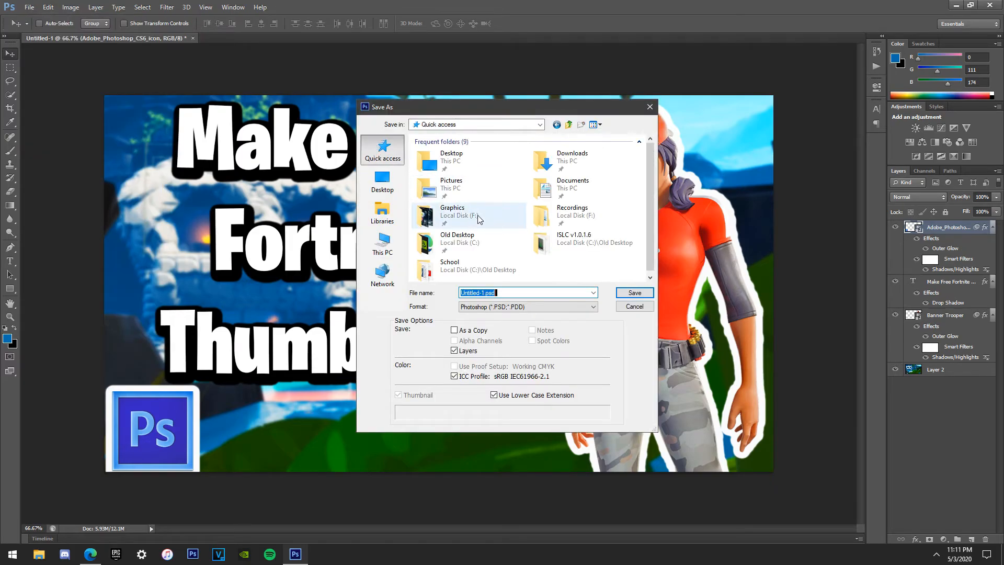
double_click(463, 219)
double_click(438, 212)
click(496, 293)
key(BackSpace)
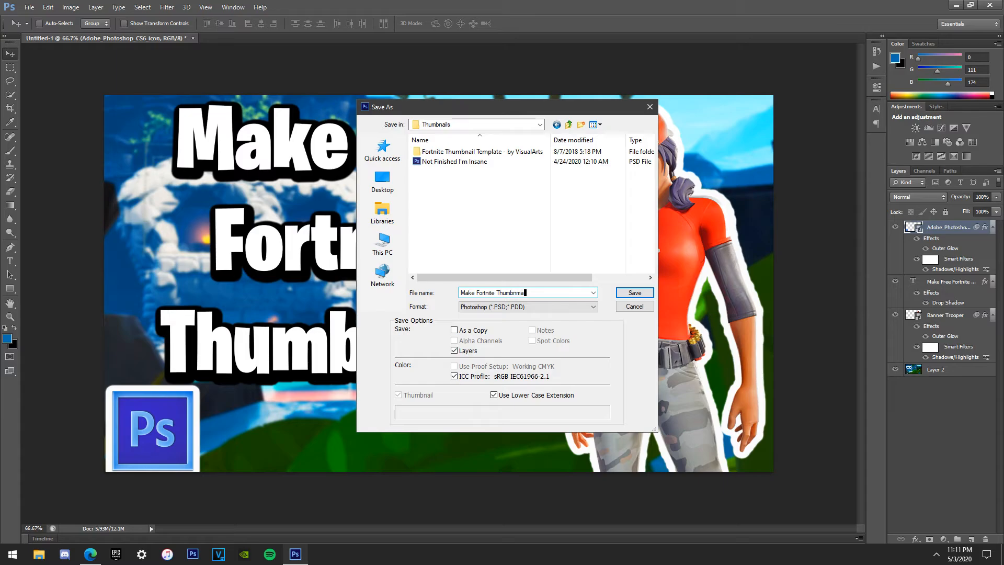
text(Make Fortnite Thumbs)
click(634, 292)
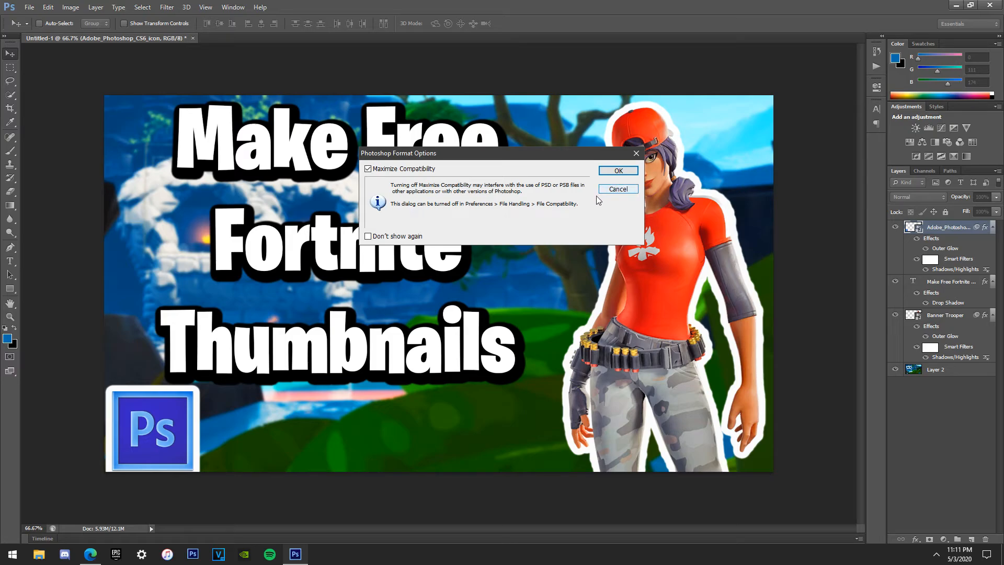
click(618, 171)
Save a JPEG copy of the thumbnail as Make Fortnite Thumbs.jpg in the Thumbnails folder and accept the JPEG options
click(22, 9)
click(68, 128)
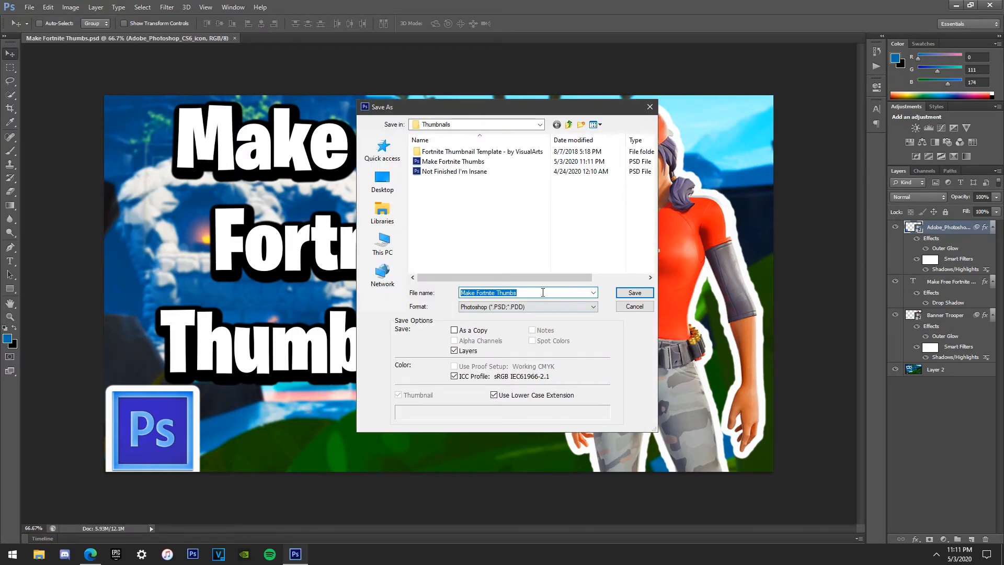
click(538, 310)
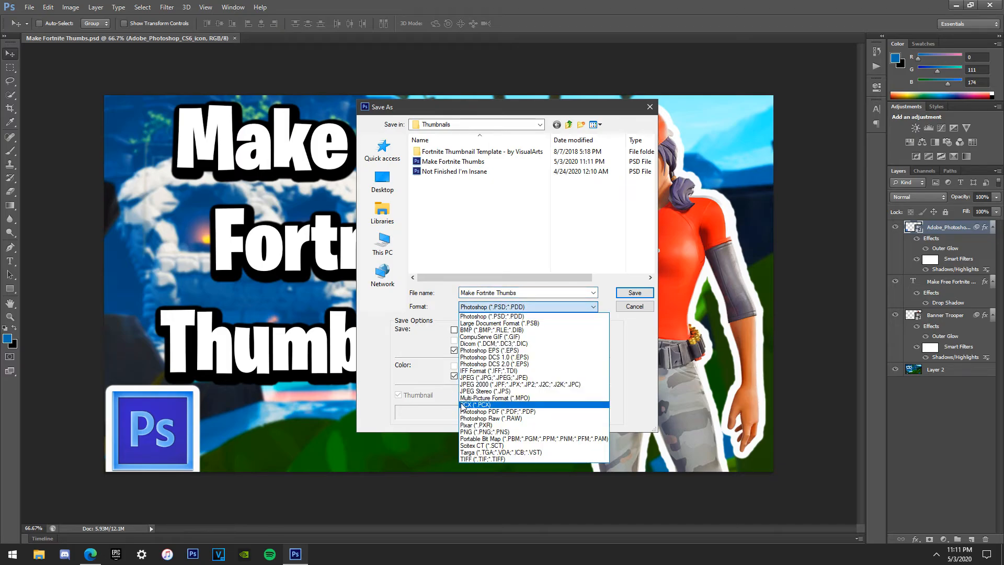
click(493, 378)
scroll(463, 246, down, 4)
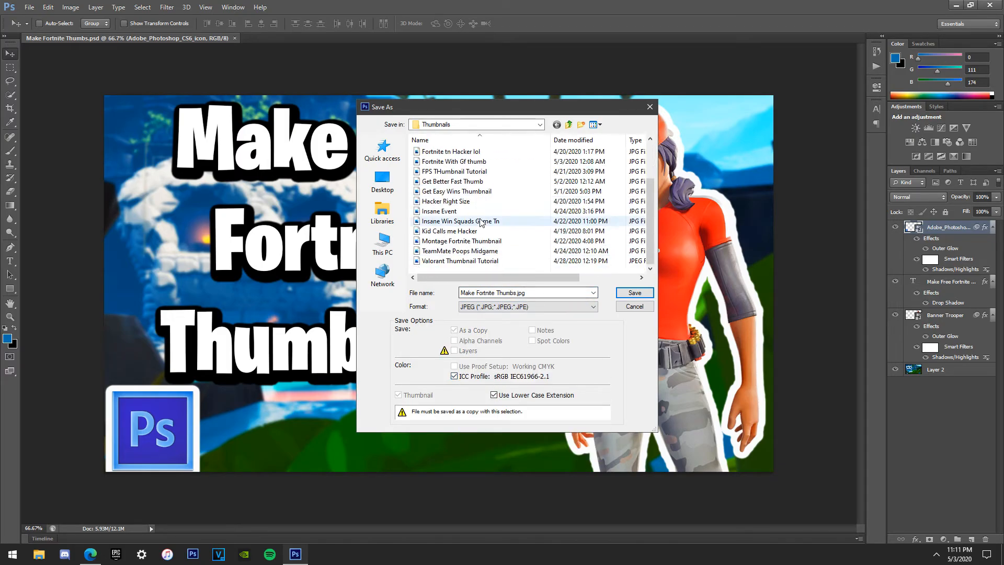
scroll(462, 246, up, 2)
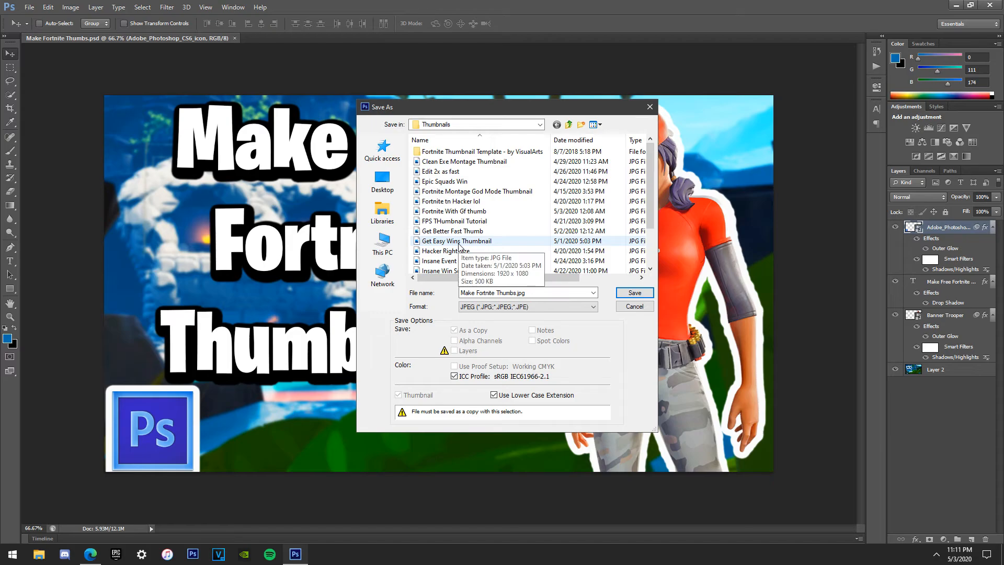
scroll(466, 251, down, 2)
scroll(492, 270, up, 2)
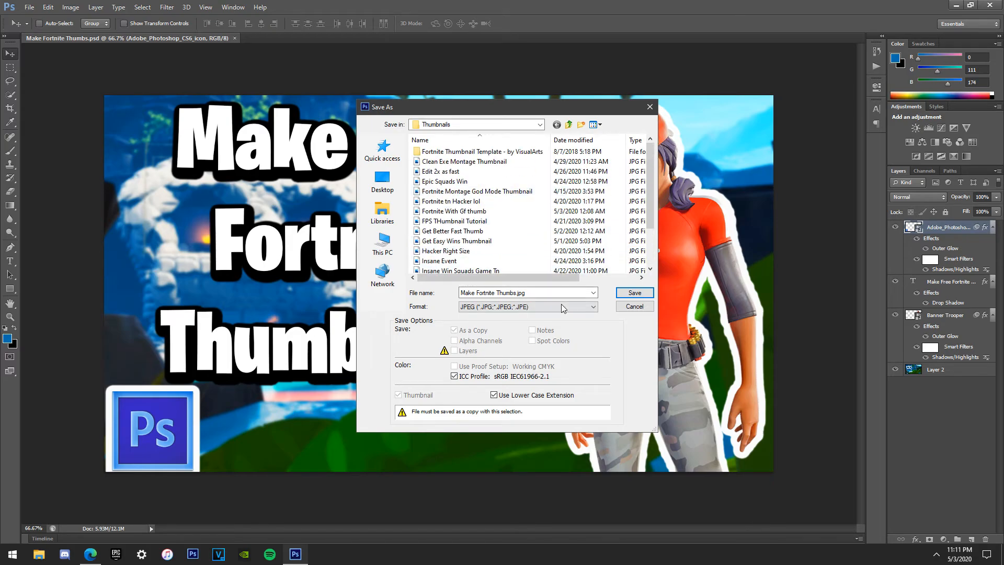
click(544, 311)
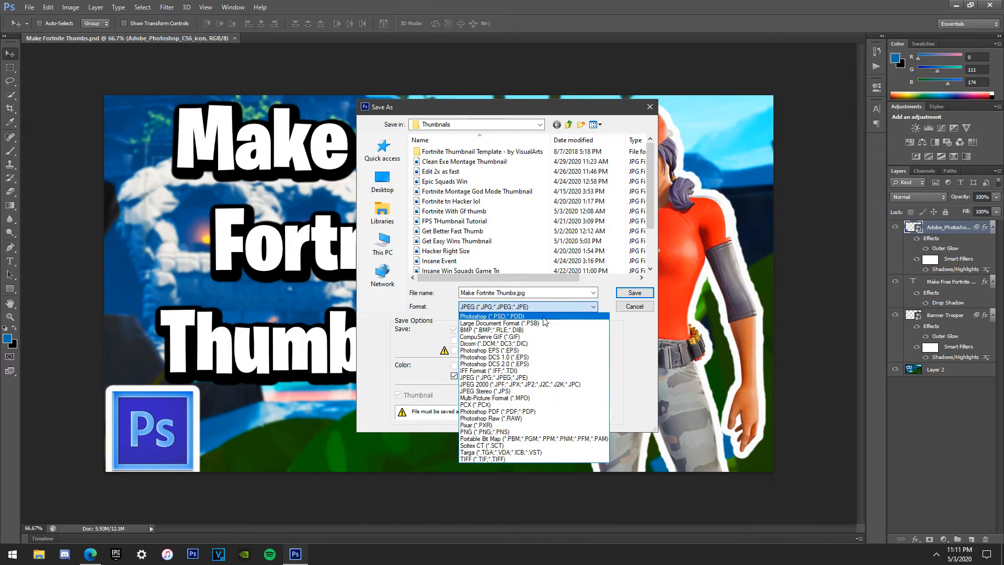
click(487, 377)
click(634, 293)
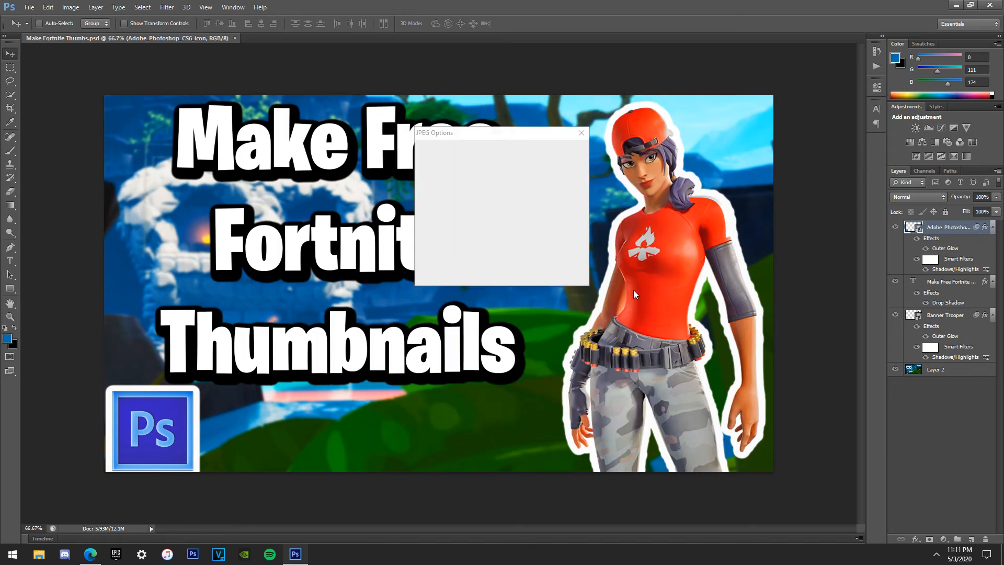
click(493, 180)
click(494, 215)
click(564, 153)
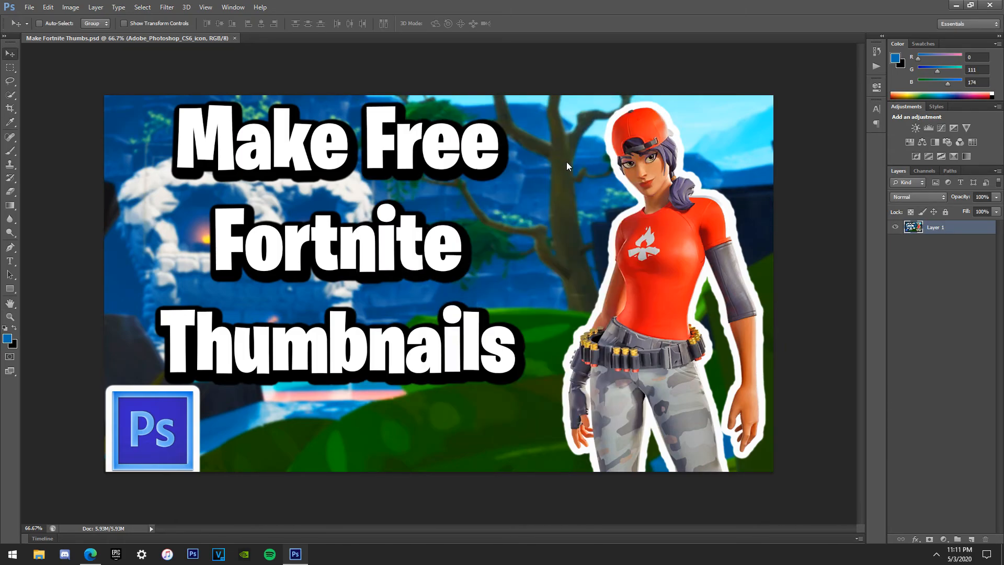